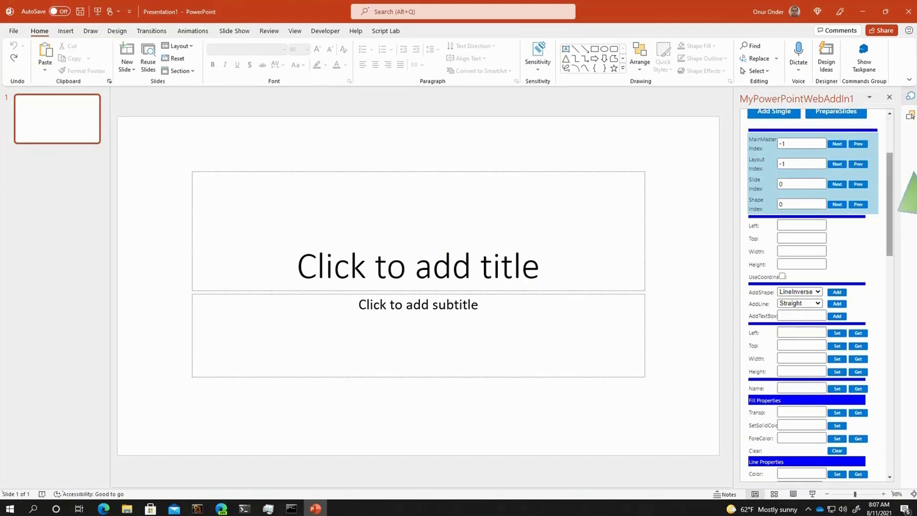
Add a RoundRectangle shape to the slide with default placement.
scroll(820, 295, down, 1)
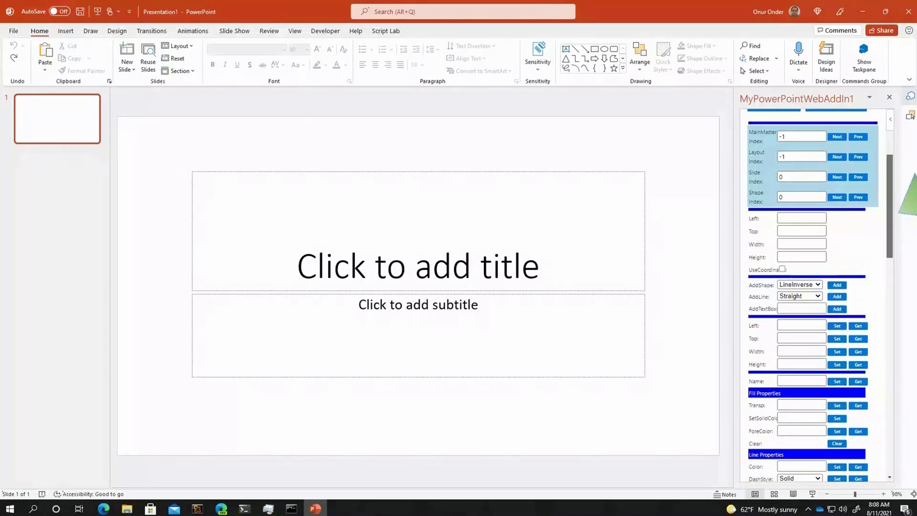
click(812, 284)
scroll(843, 212, down, 5)
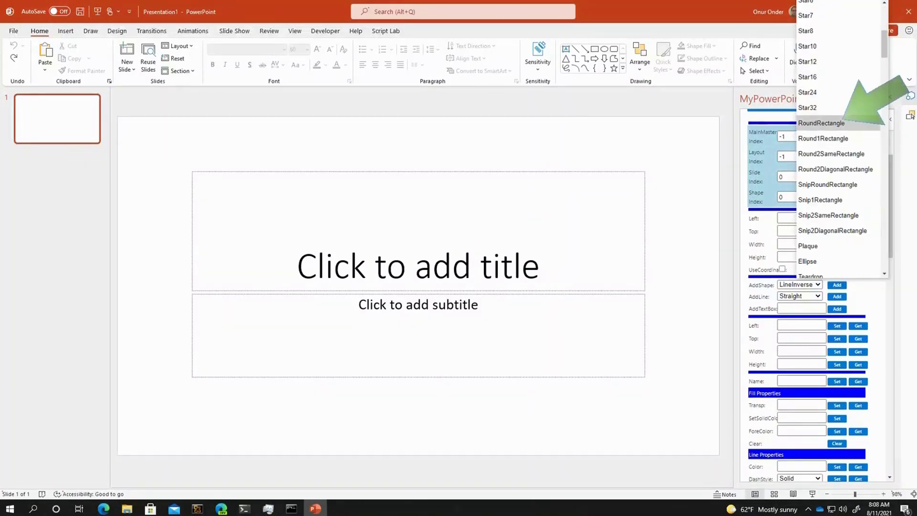
click(843, 122)
click(841, 285)
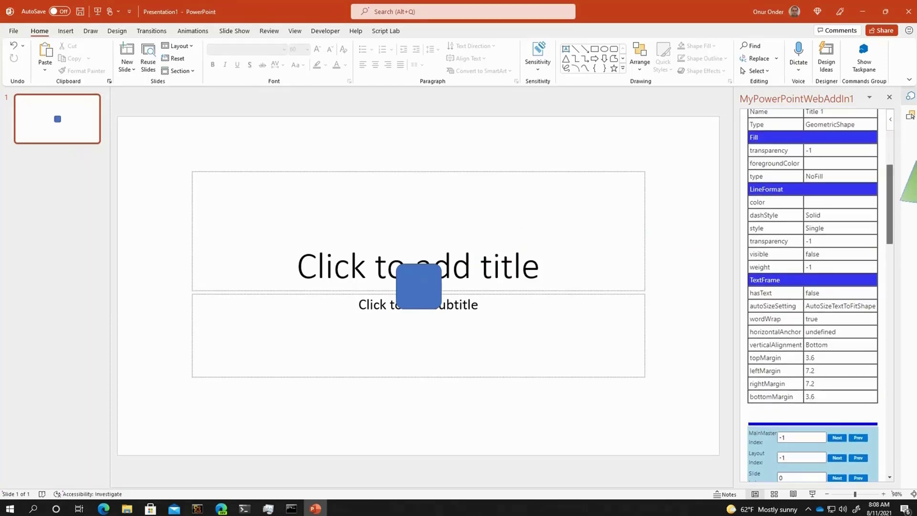
Enable the use of coordinates for new shapes and set left, top, width and height to 100 each.
drag(890, 198, 889, 248)
scroll(907, 234, down, 5)
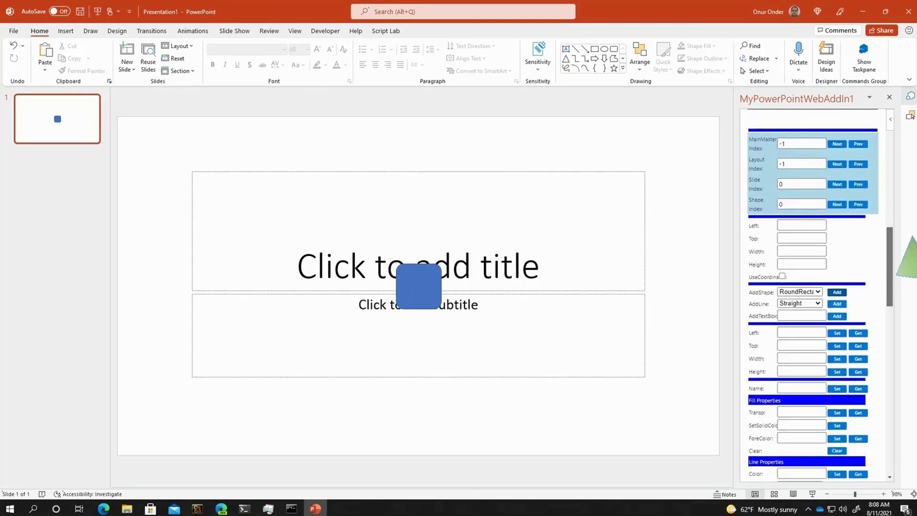
scroll(812, 296, down, 1)
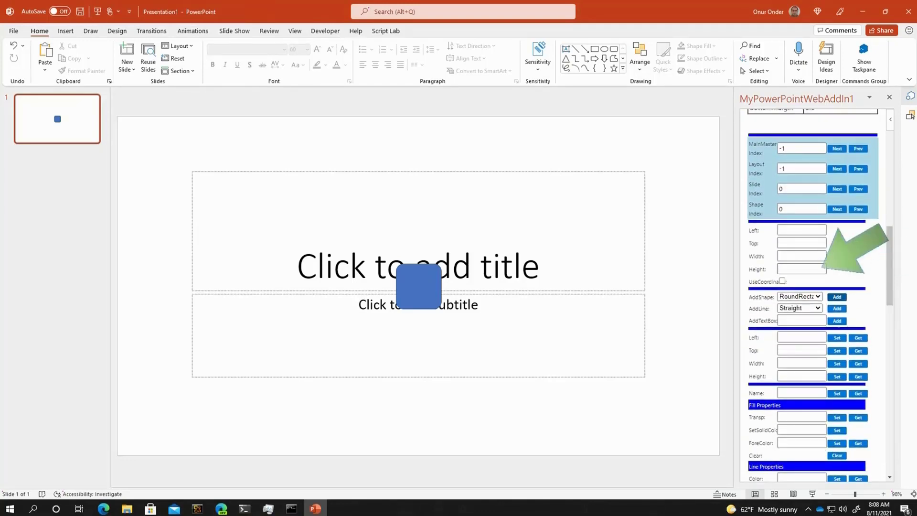
click(783, 281)
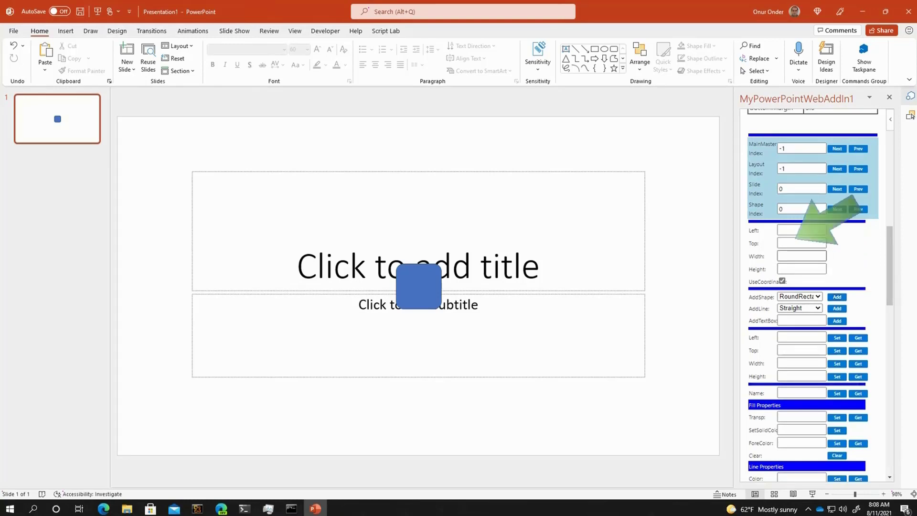
click(797, 233)
text(100)
click(803, 245)
text(100)
click(803, 256)
text(100)
click(802, 269)
text(100)
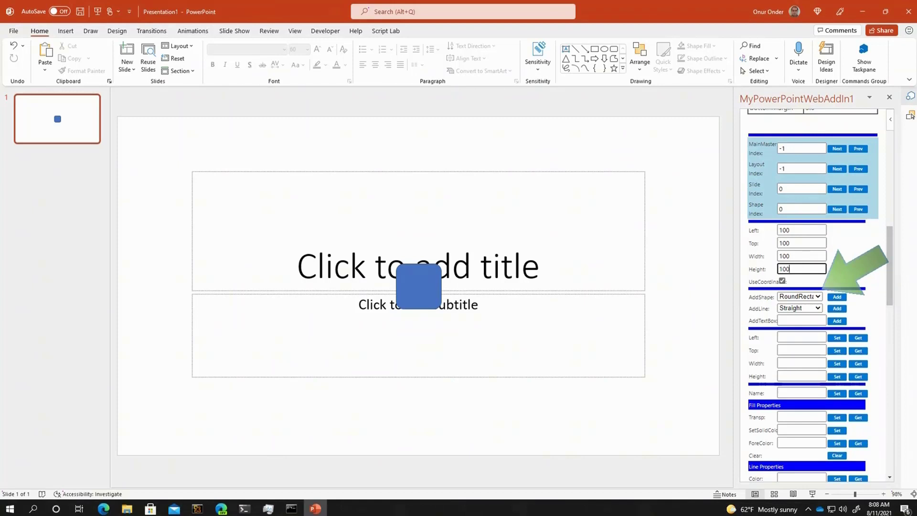
Add a Straight line to the slide using the entered coordinates.
click(837, 297)
click(799, 308)
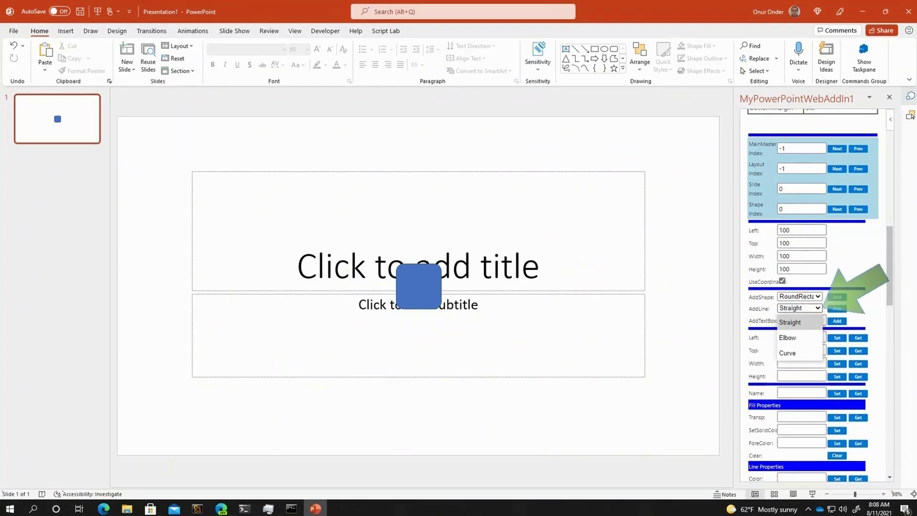
click(795, 316)
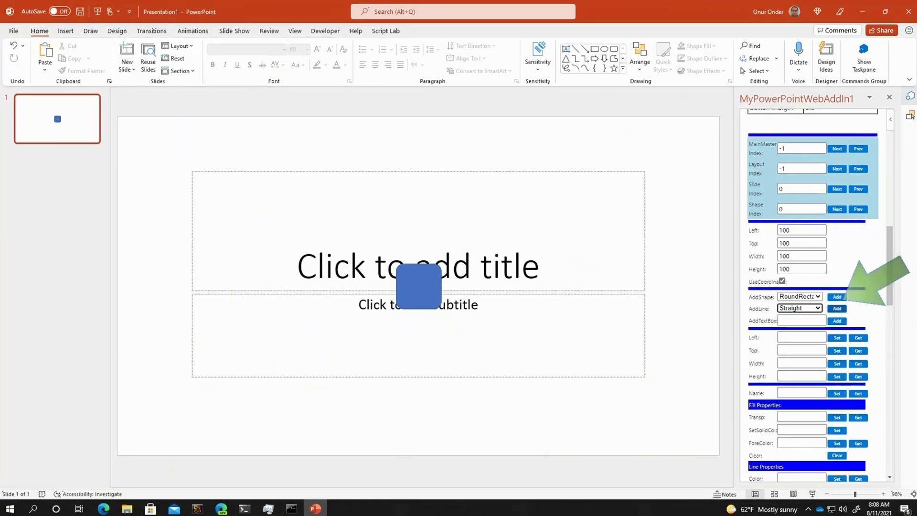
click(836, 308)
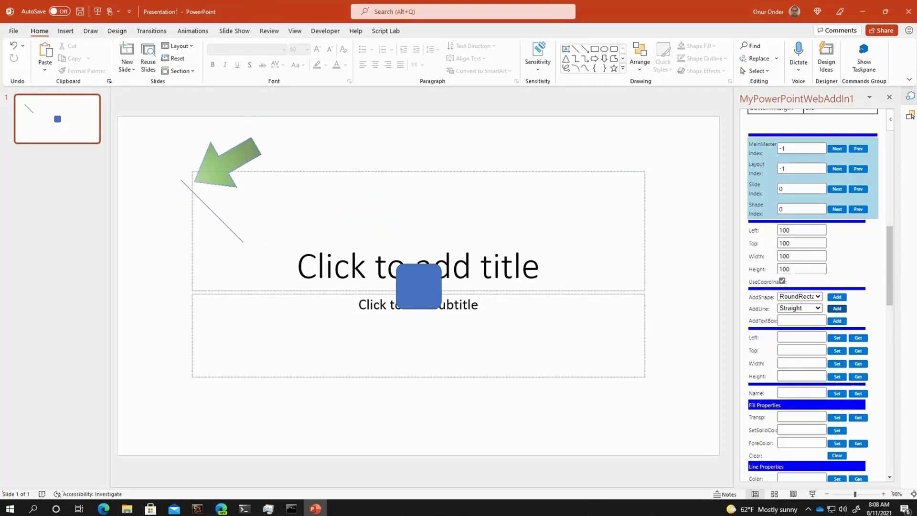
Add a text box reading "hello" at the entered coordinates, and turn off the use of coordinates.
click(819, 320)
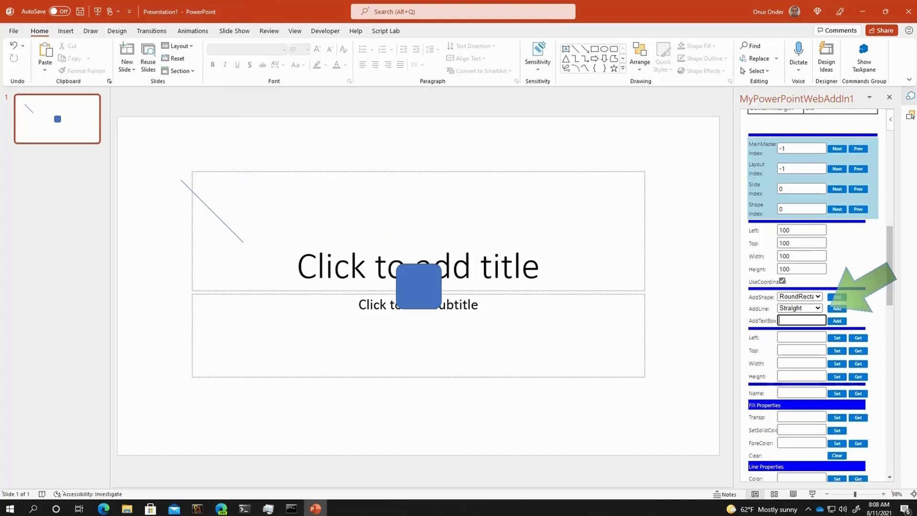
text(hell)
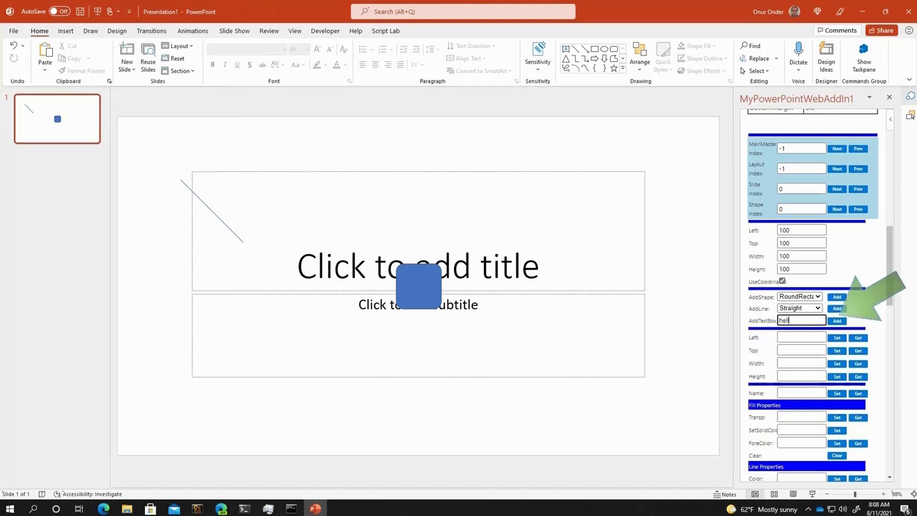
text(o)
click(837, 320)
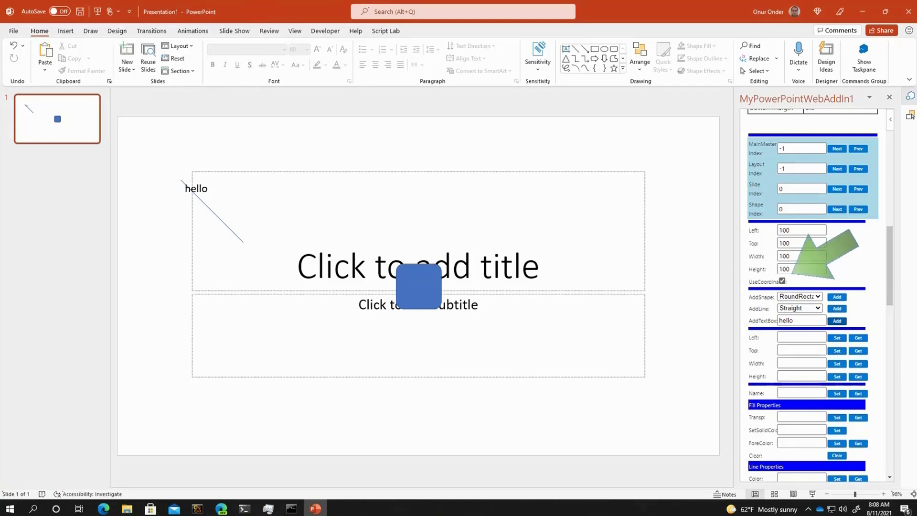
click(782, 280)
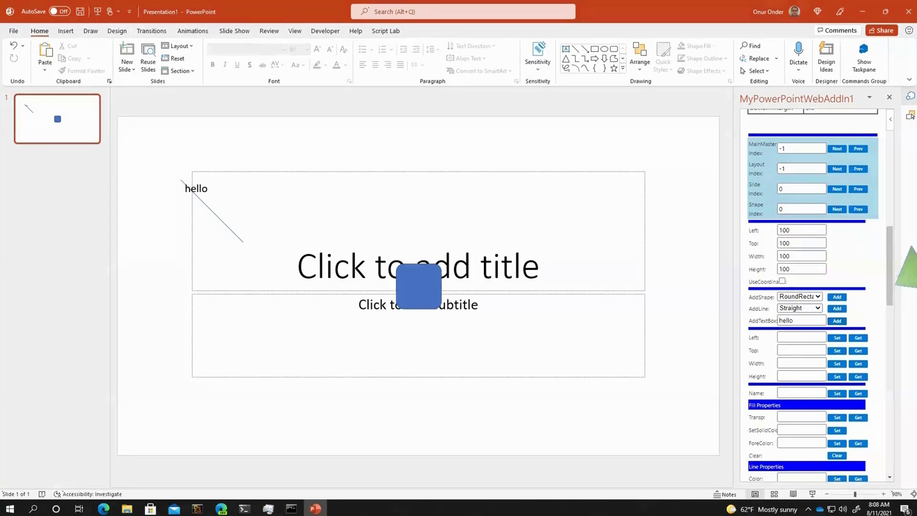
Target the shape at index 2 and retrieve its left, top, width and height.
scroll(869, 287, down, 1)
click(837, 193)
click(837, 192)
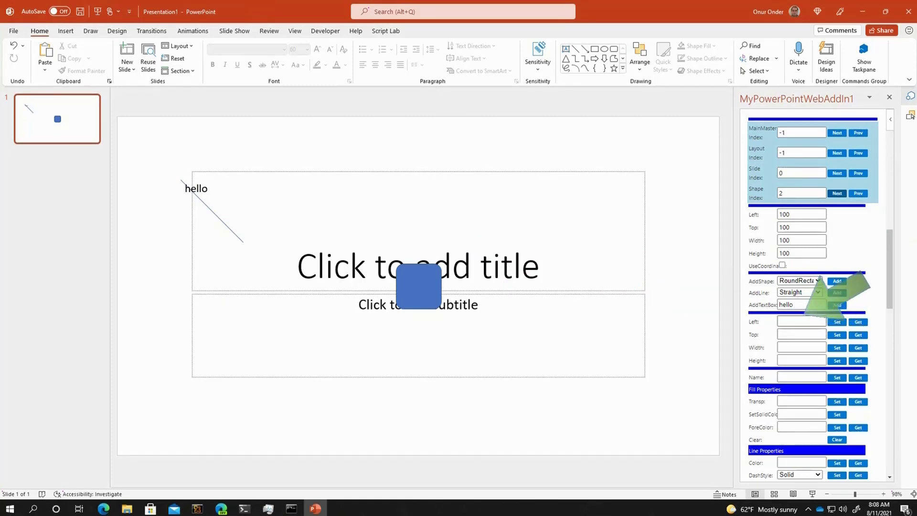
click(859, 322)
click(859, 335)
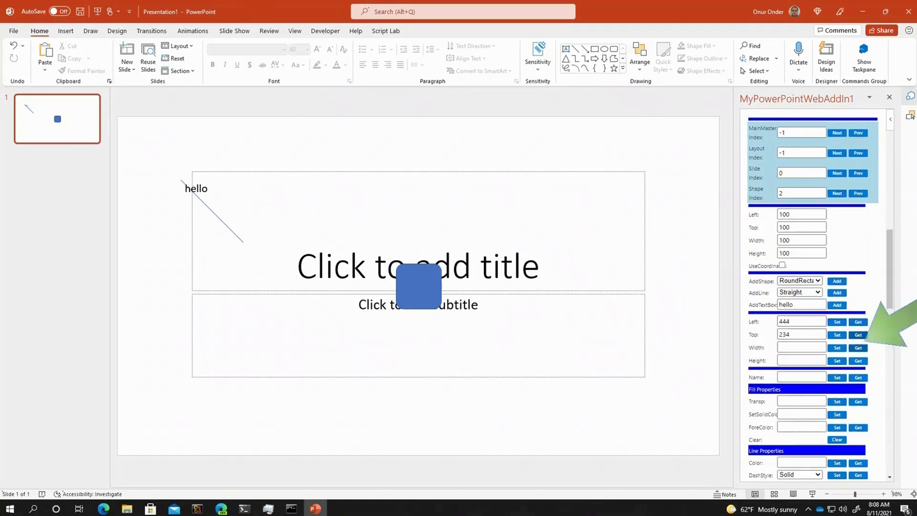
click(858, 348)
click(858, 360)
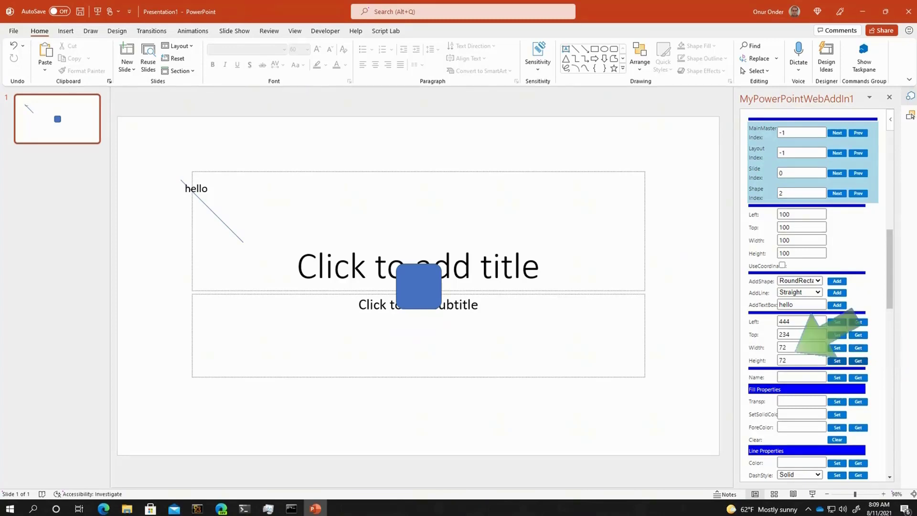
Set the rounded rectangle's left position to 344.
click(780, 321)
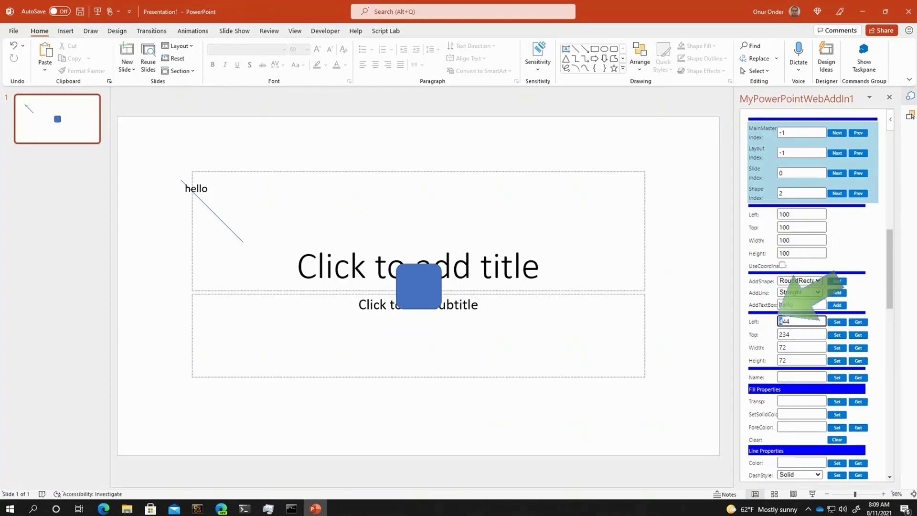
text(3)
click(836, 322)
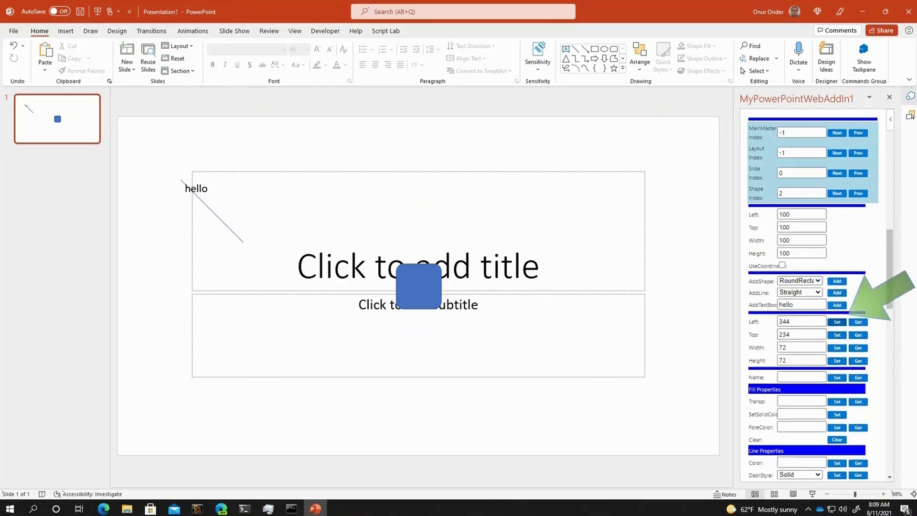
Set the rounded rectangle's width and height to 300 each.
drag(798, 347, 772, 342)
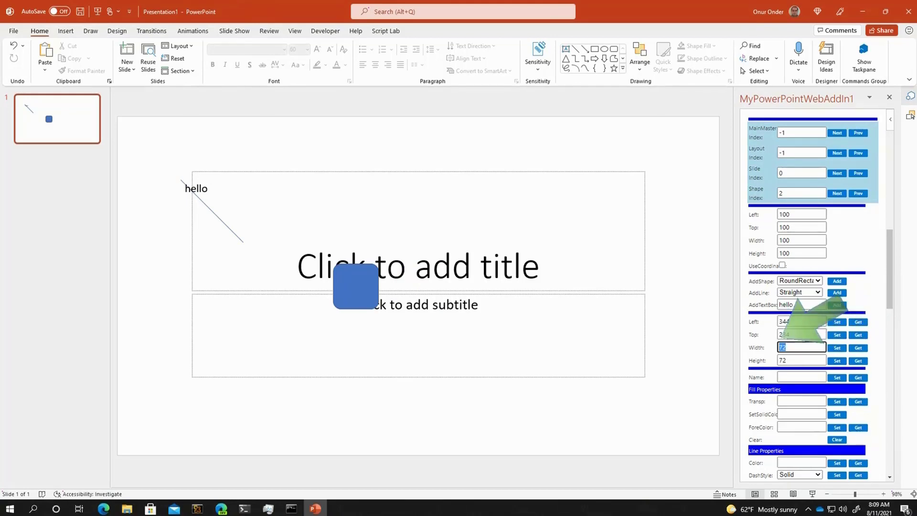
text(300)
click(837, 347)
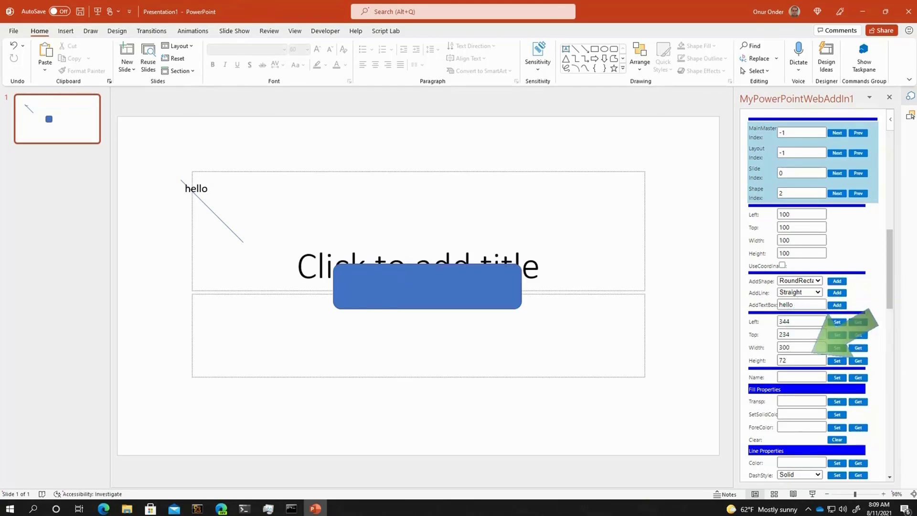
double_click(807, 360)
text(300)
click(837, 360)
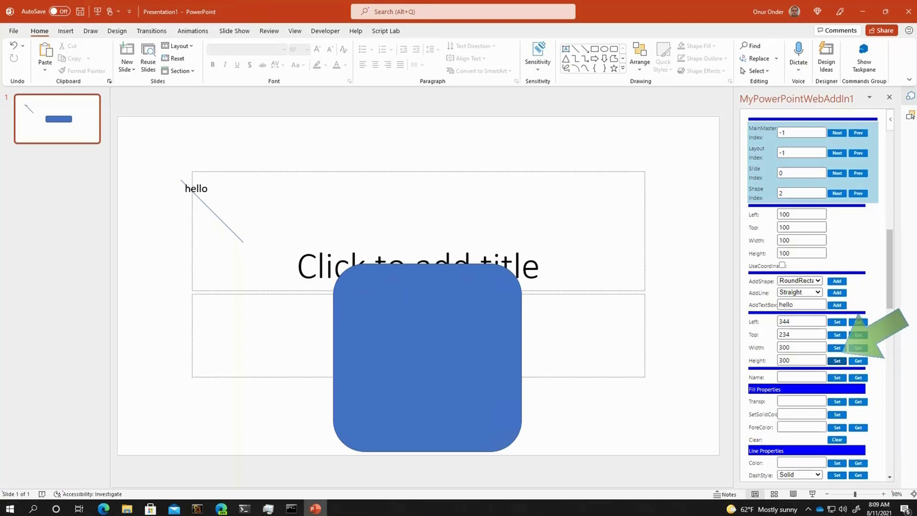
Retrieve the rounded rectangle's name, rename it "my shape", and check the name in the slide's object list.
scroll(812, 296, down, 3)
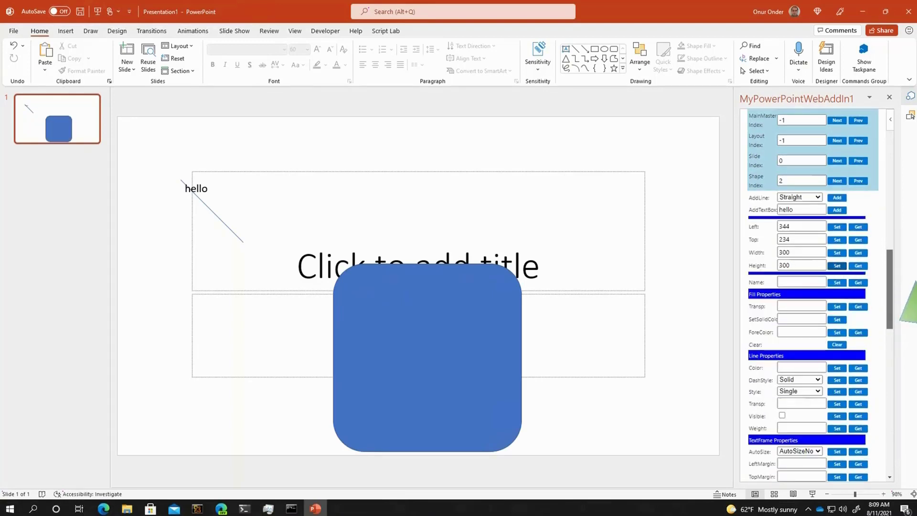
click(858, 257)
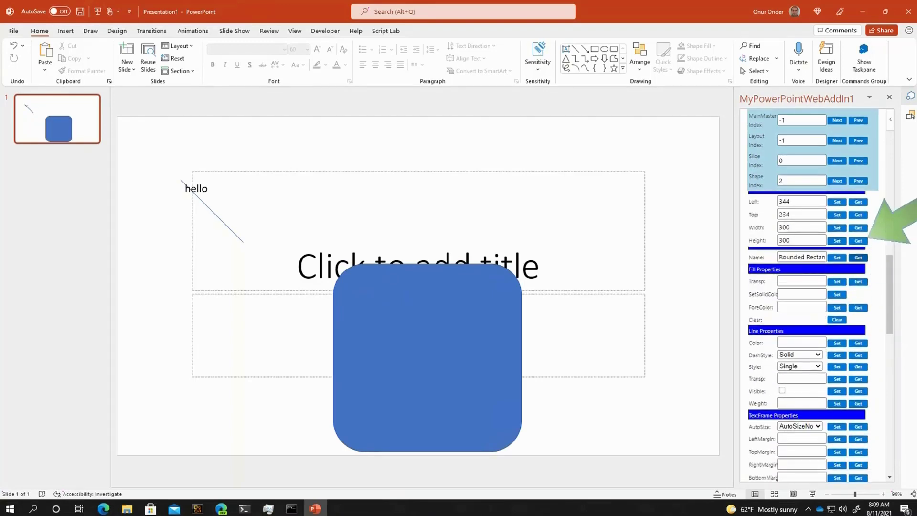
triple_click(802, 257)
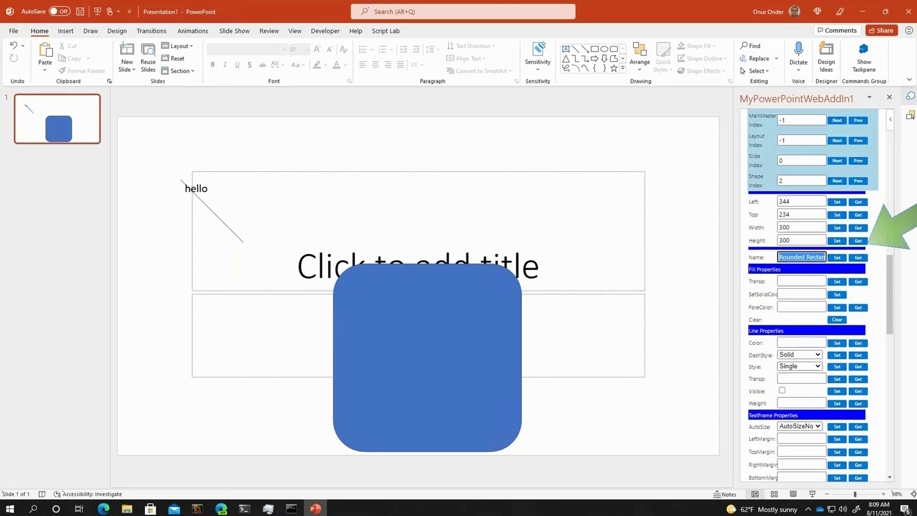
text(my shape)
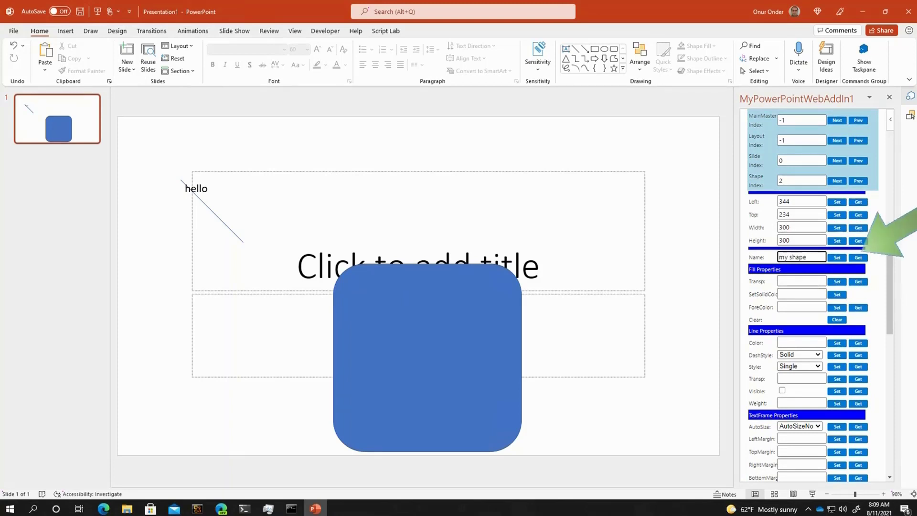
click(837, 258)
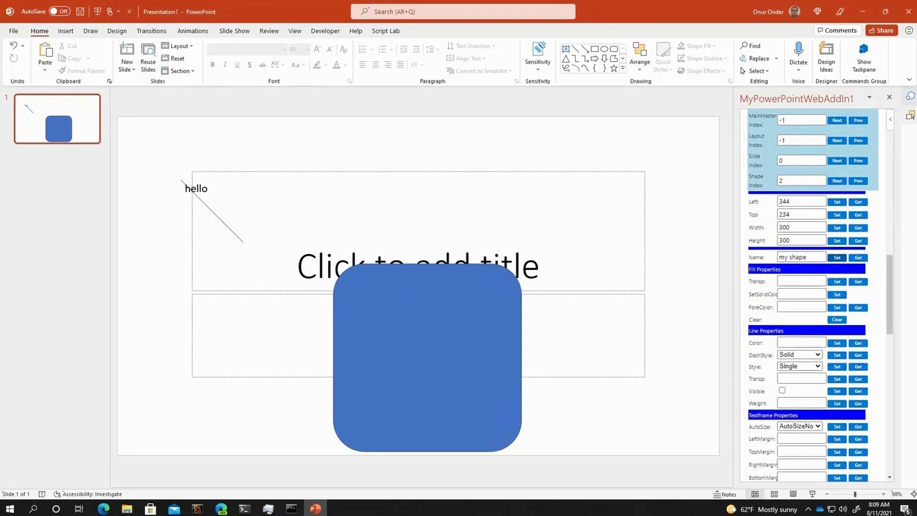
click(910, 115)
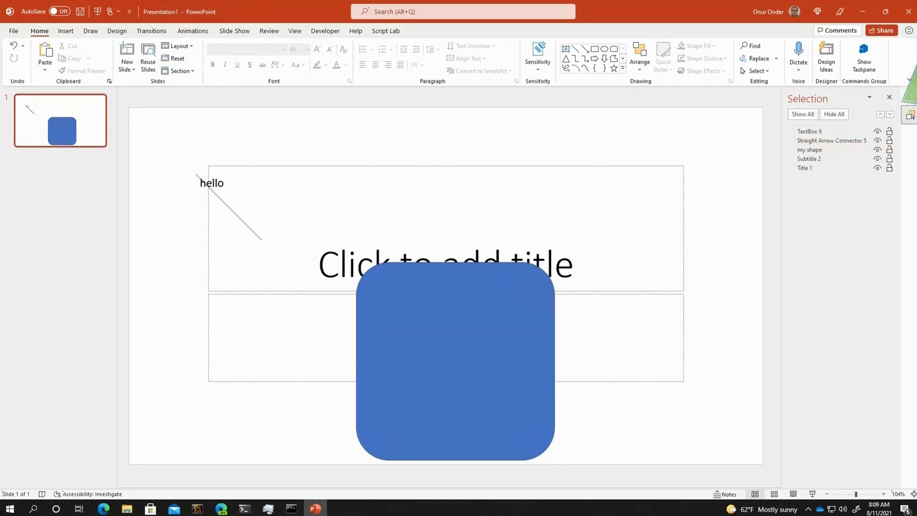
click(910, 116)
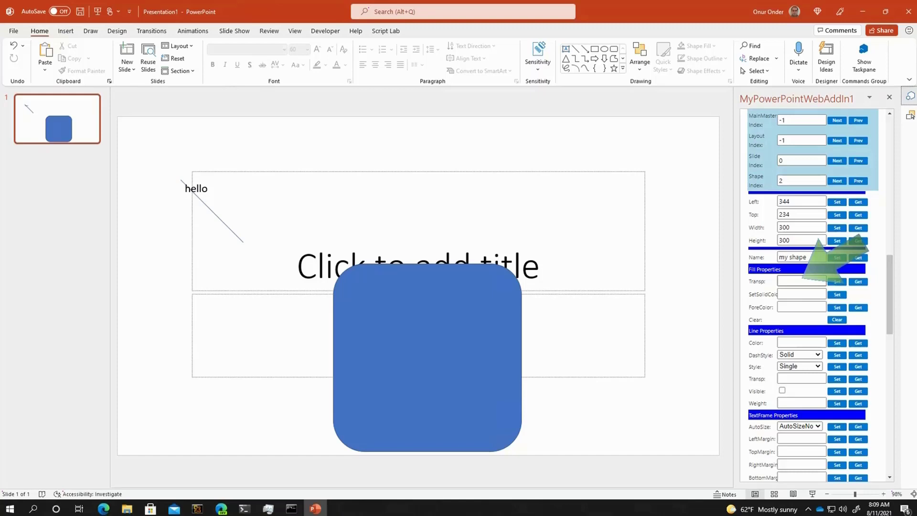
Clear the rounded rectangle's fill and apply a solid red fill.
click(837, 319)
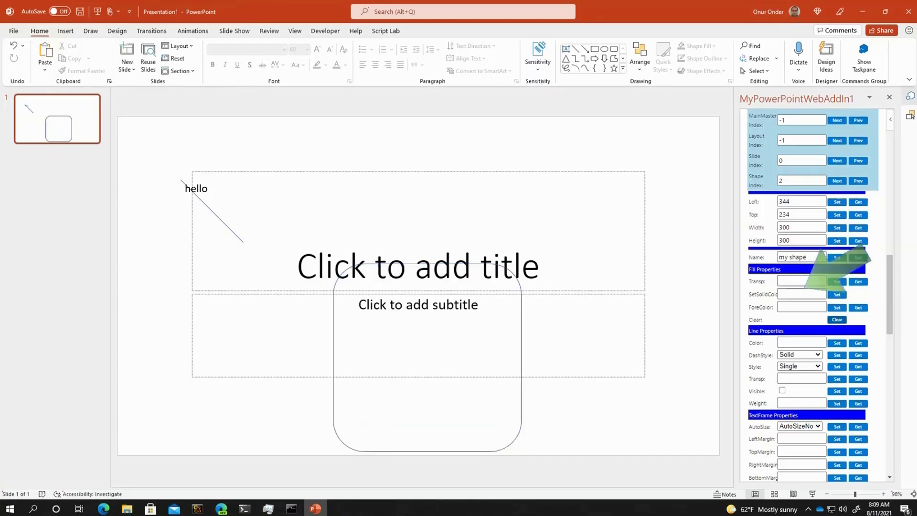
click(806, 292)
text(red)
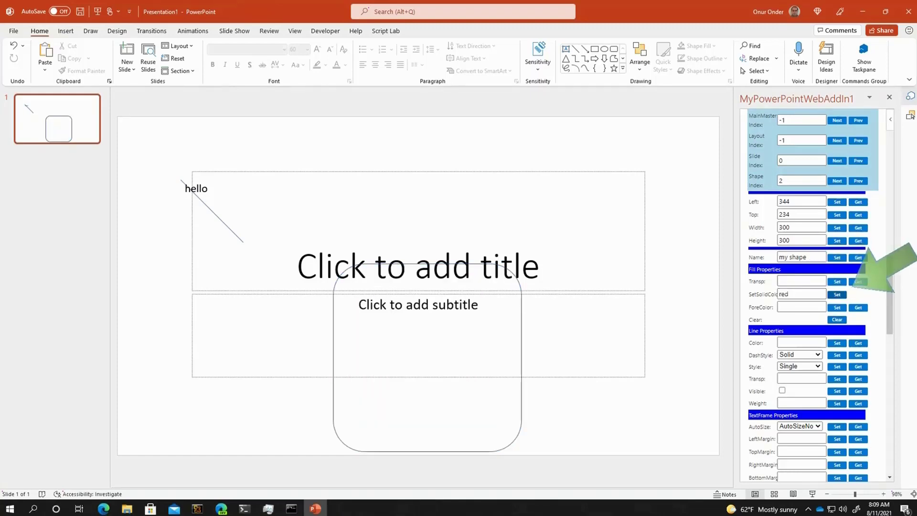
click(837, 295)
Set the rounded rectangle's fill foreground color to #ffff00.
click(803, 307)
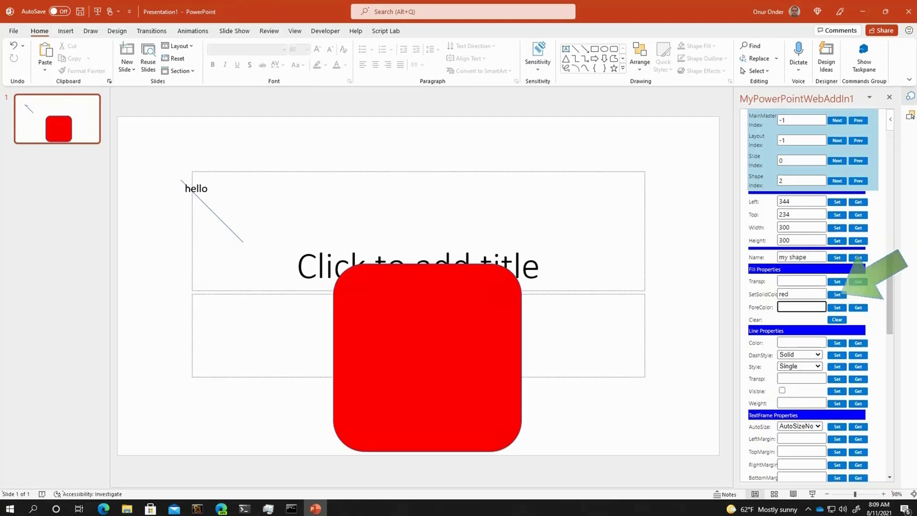
text(#ffff)
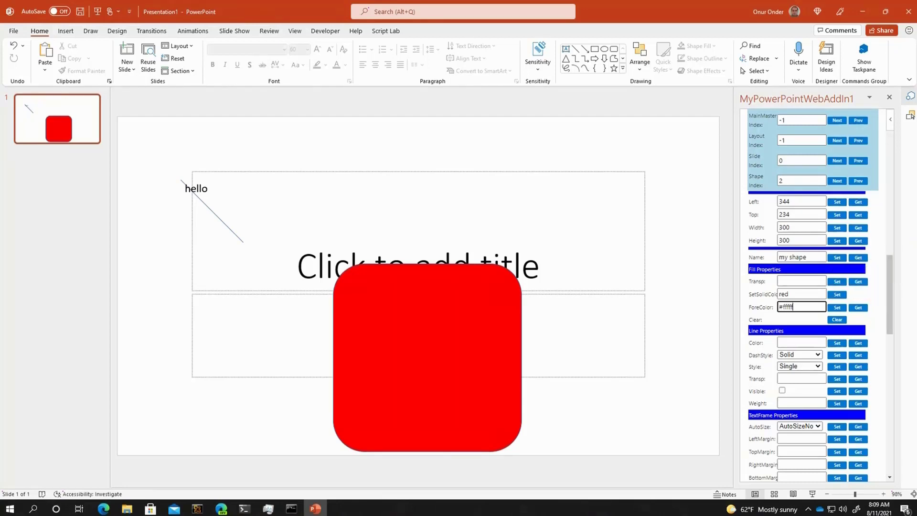
text(00)
click(837, 307)
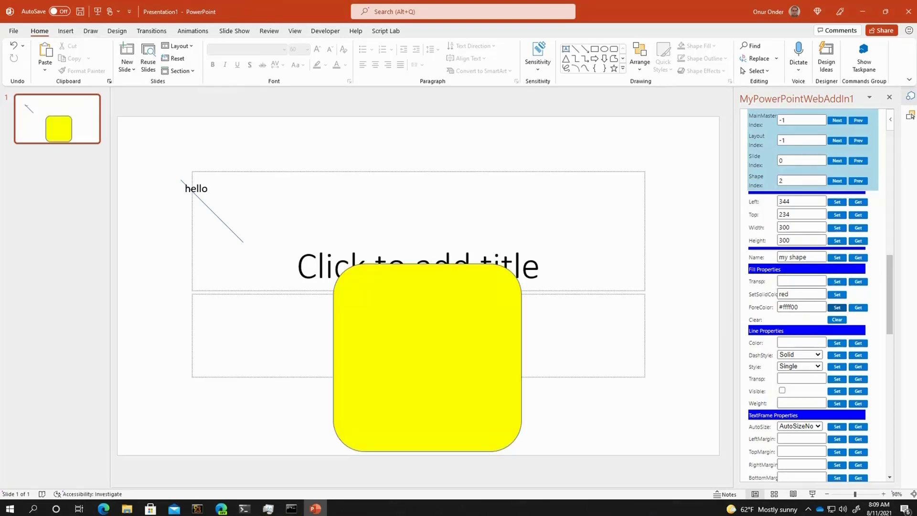
Set the rounded rectangle's fill transparency to 0.5.
click(801, 281)
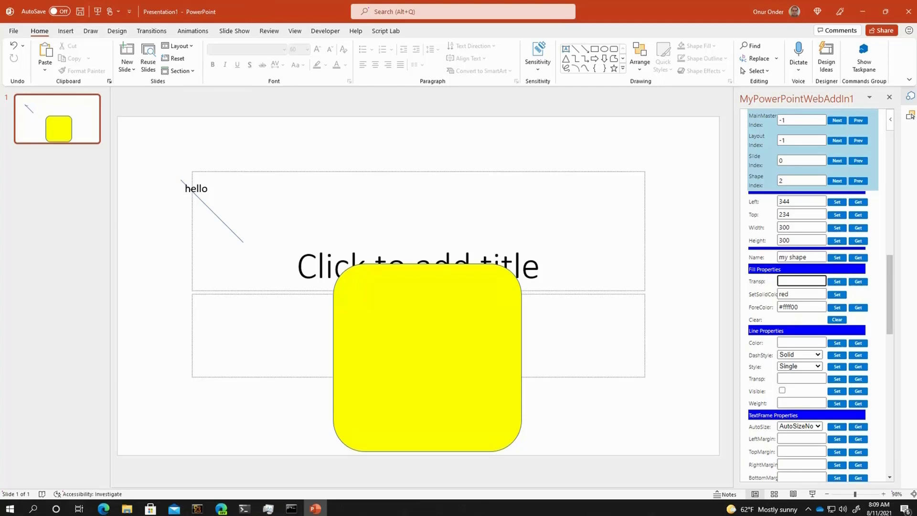
text(0.5)
click(836, 281)
Retrieve the rounded rectangle's line weight and set it to 22.
scroll(812, 335, down, 3)
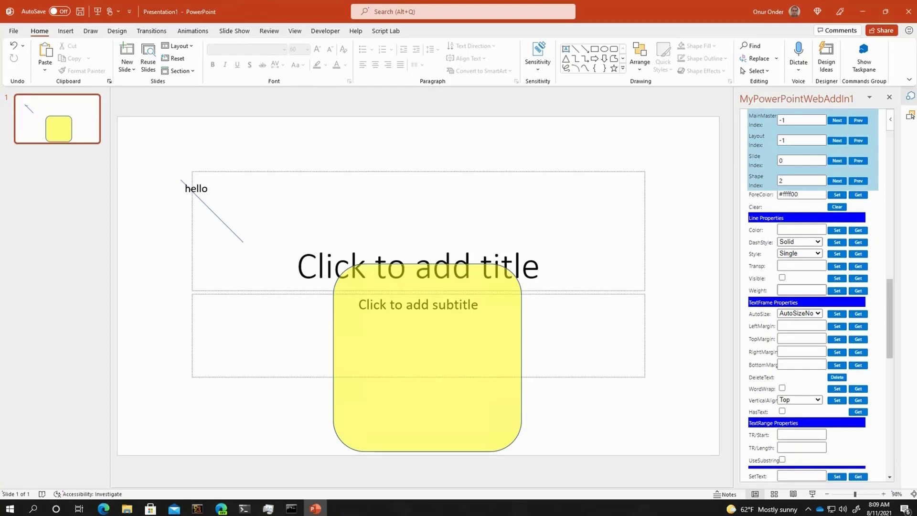
click(802, 290)
click(858, 290)
click(858, 291)
text(22)
click(837, 291)
Set the rounded rectangle's line color to red and its dash style to DashDotDot.
click(802, 230)
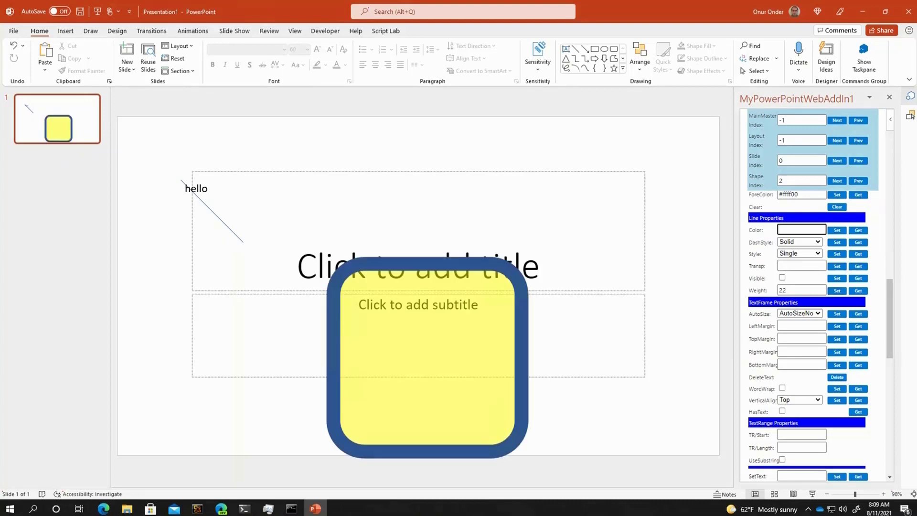
text(red)
click(837, 230)
click(800, 242)
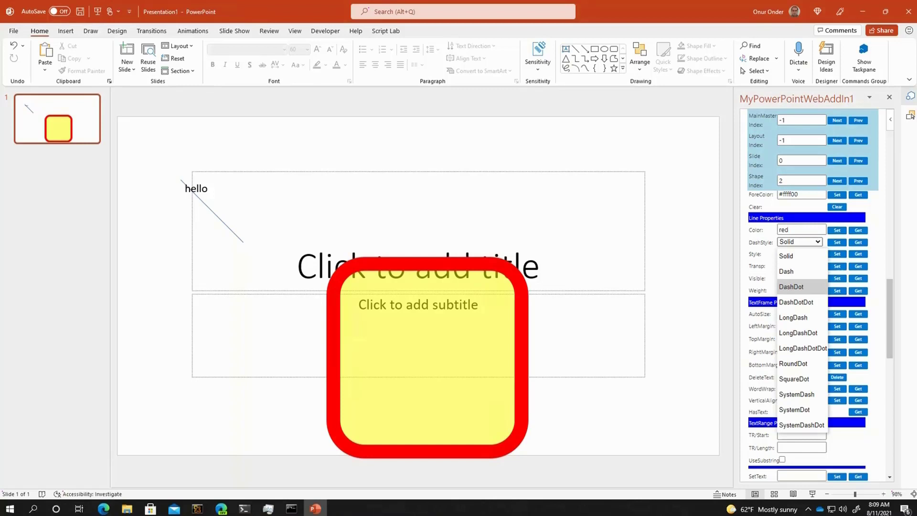
click(797, 287)
click(837, 243)
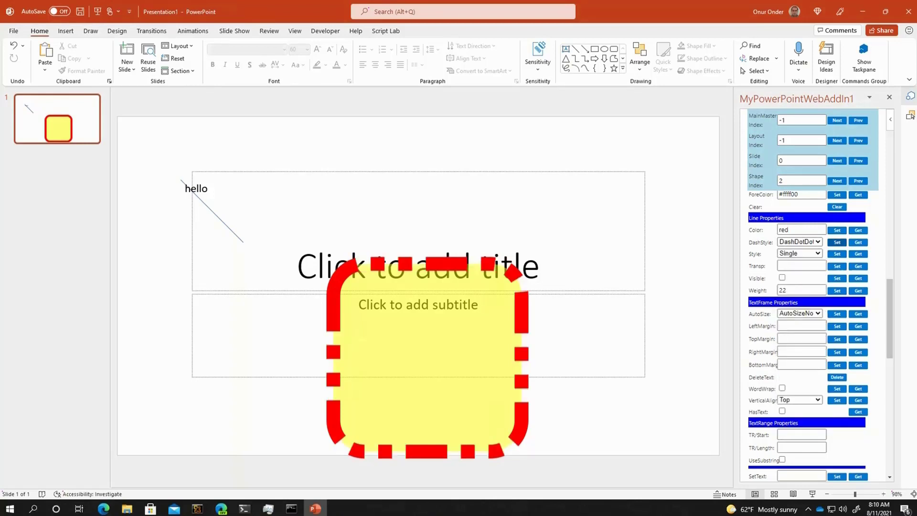
Set the rounded rectangle's line style to ThickBetweenThin and its line transparency to 0.4.
click(799, 254)
click(803, 330)
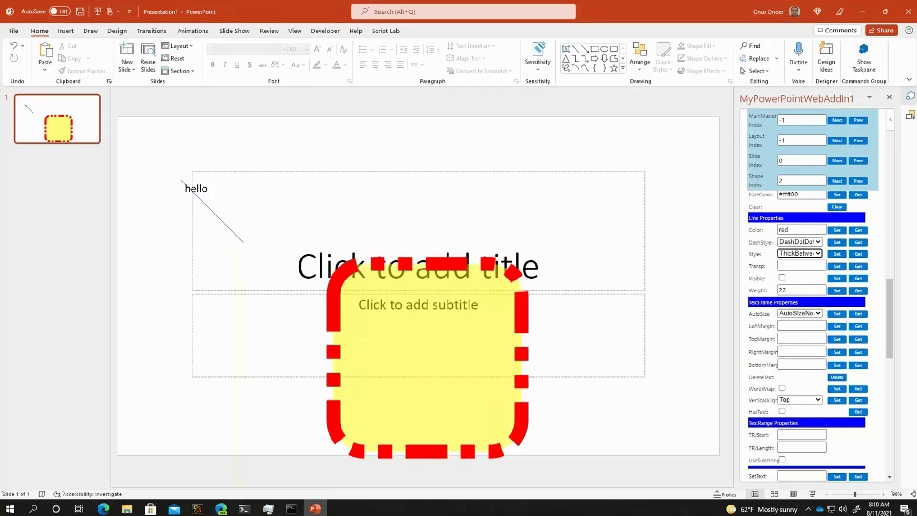
click(836, 254)
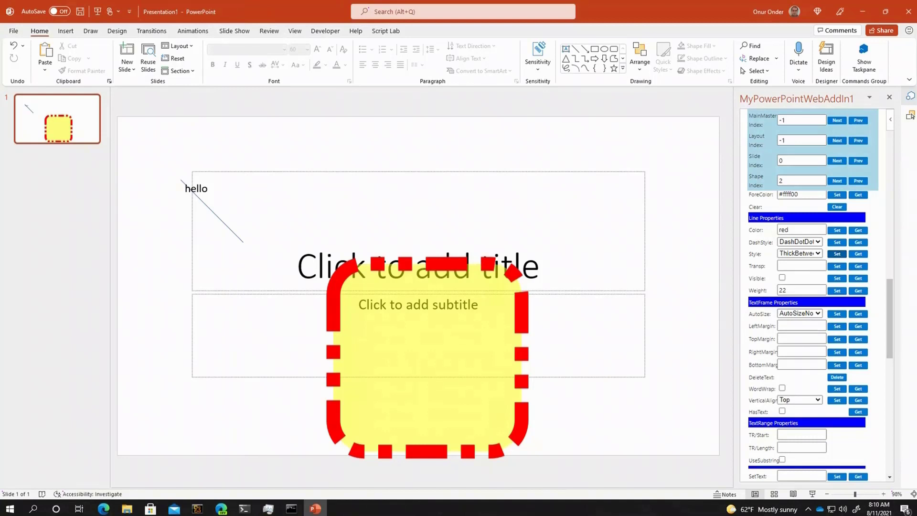
click(801, 266)
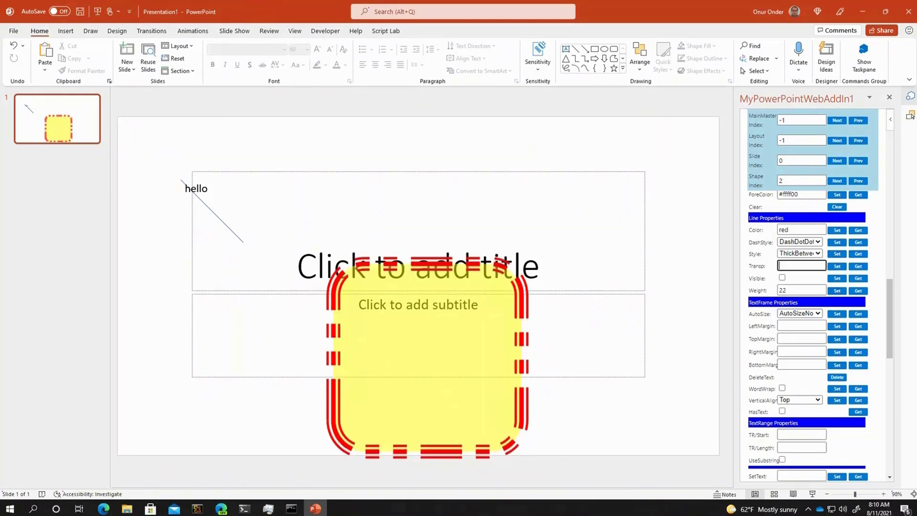
click(837, 266)
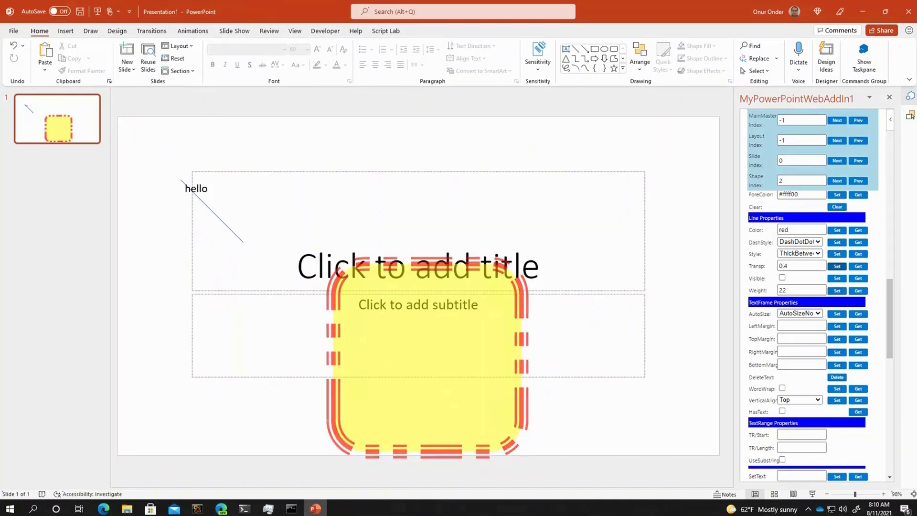
Set the text inside the rounded rectangle to "Hello world".
scroll(858, 326, down, 4)
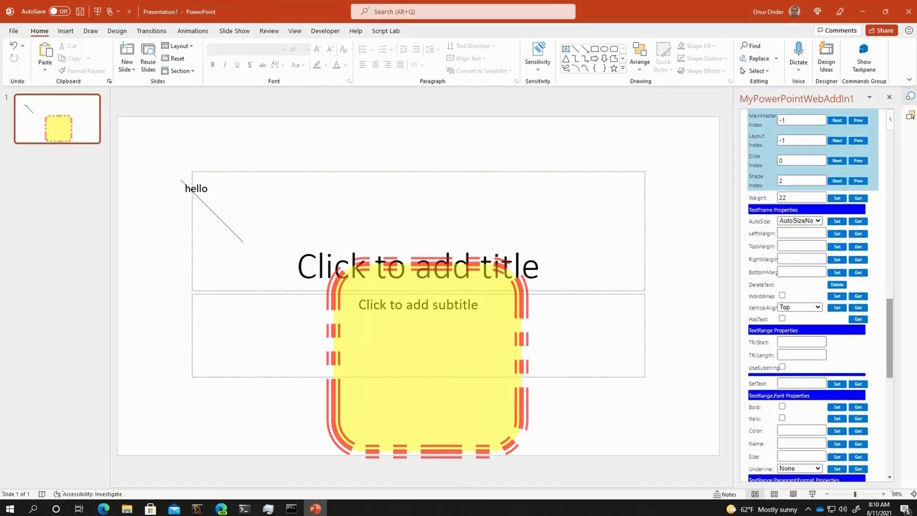
click(802, 383)
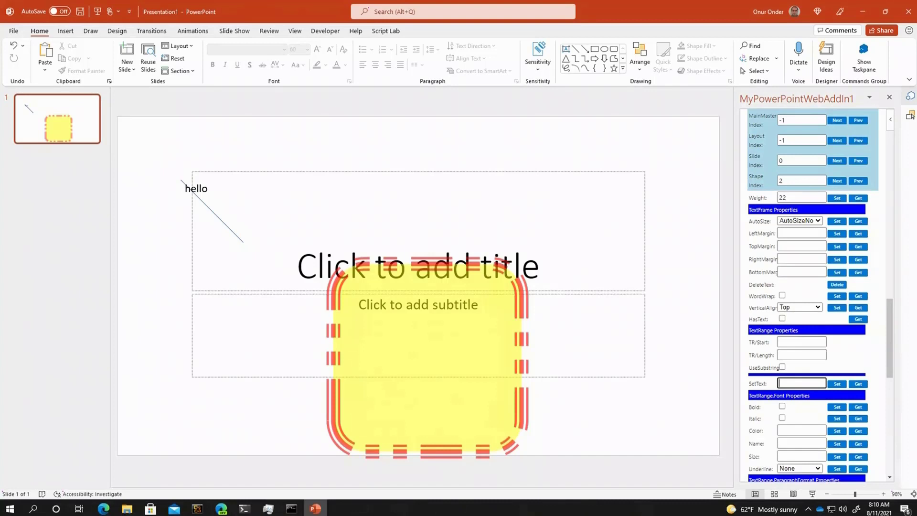
text(Hello world)
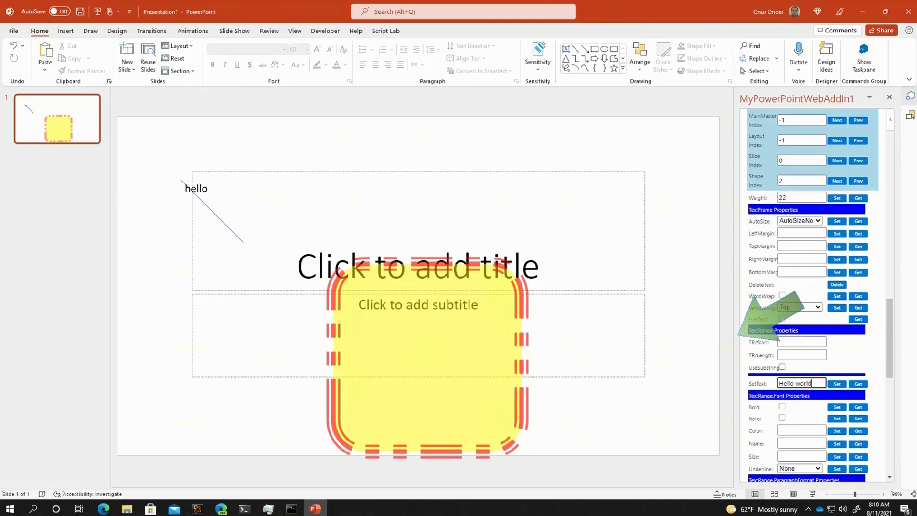
drag(889, 341, 889, 361)
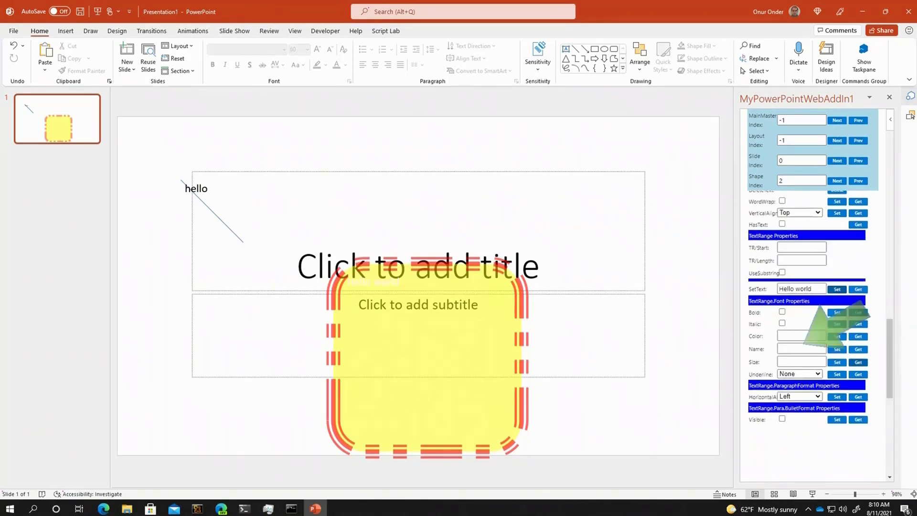
click(837, 289)
Retrieve the "Hello world" text's font color and size, and set them to black and 46.
click(855, 335)
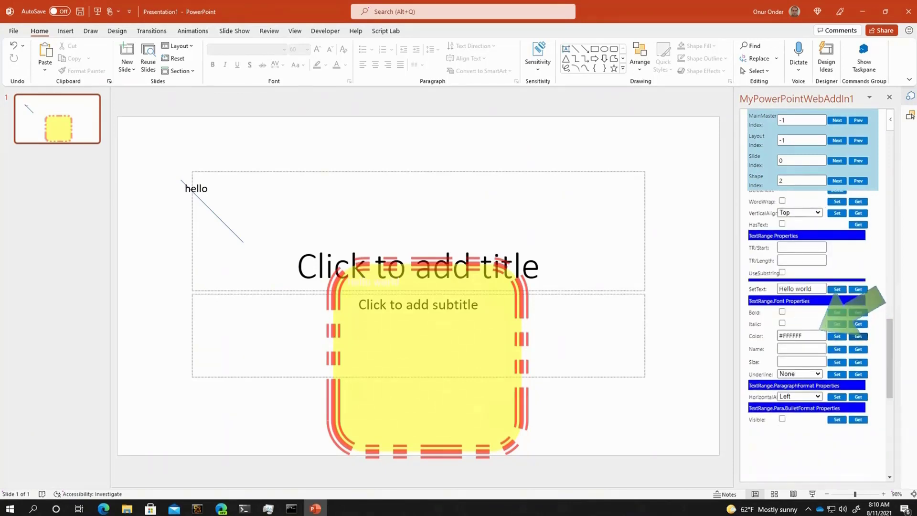
drag(818, 335, 774, 335)
text(bla)
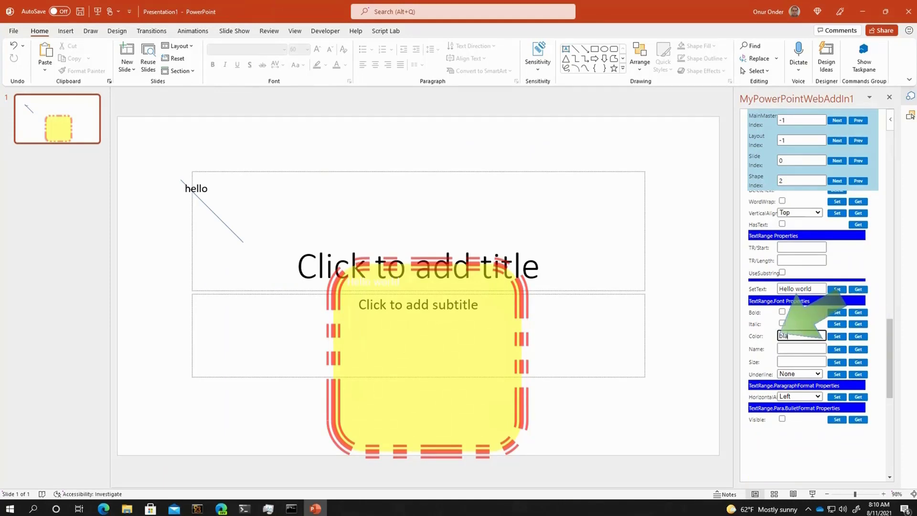
text(ck)
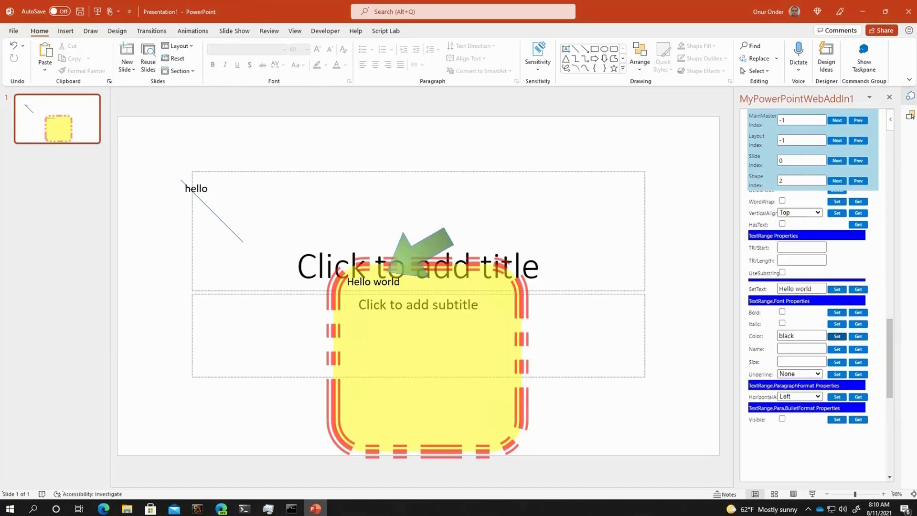
click(859, 362)
double_click(785, 362)
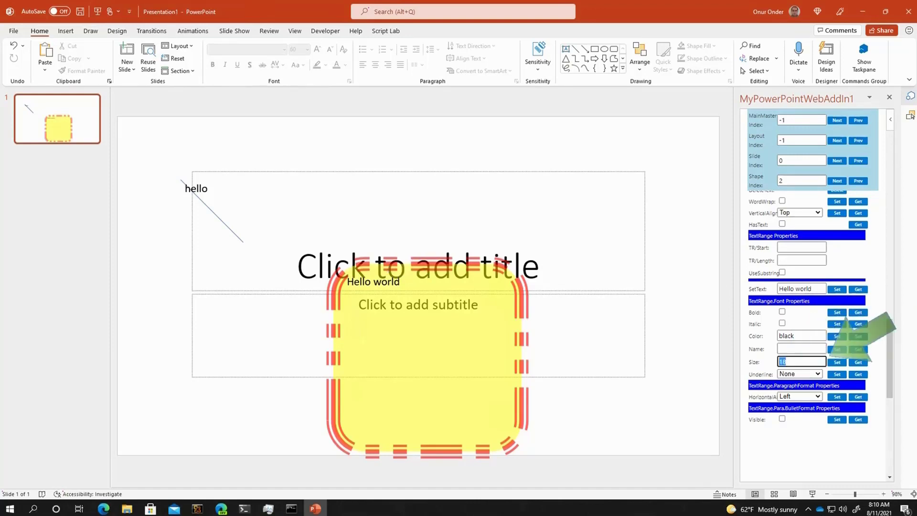
click(842, 362)
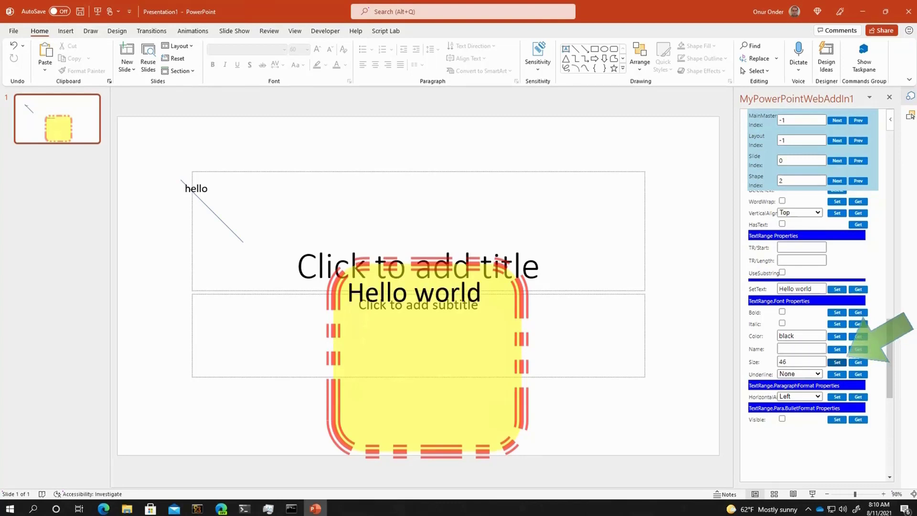
drag(799, 362, 767, 362)
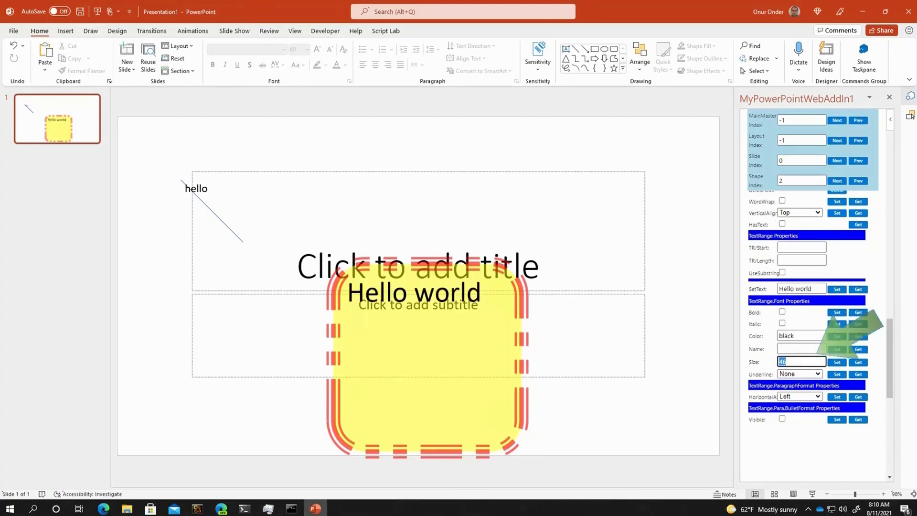
Set the left margin of the rounded rectangle's text frame to 60.
scroll(807, 325, up, 1)
scroll(808, 325, up, 3)
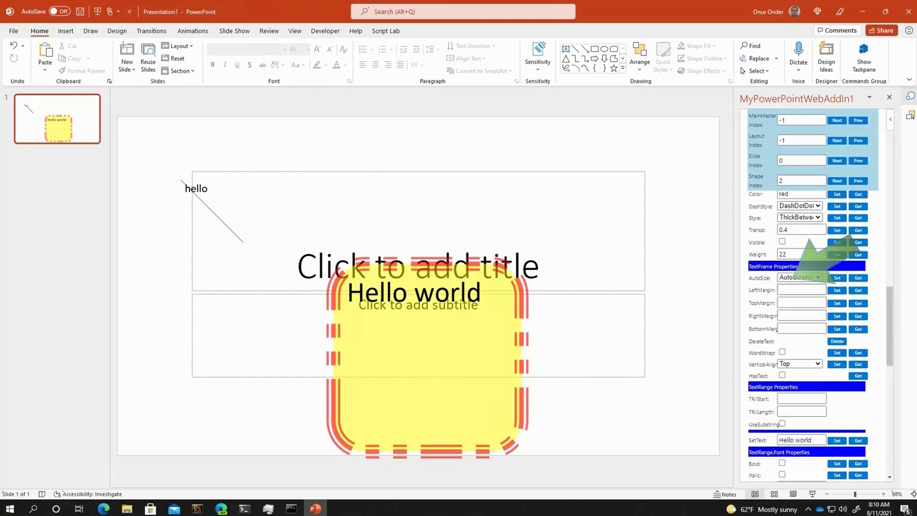
click(794, 289)
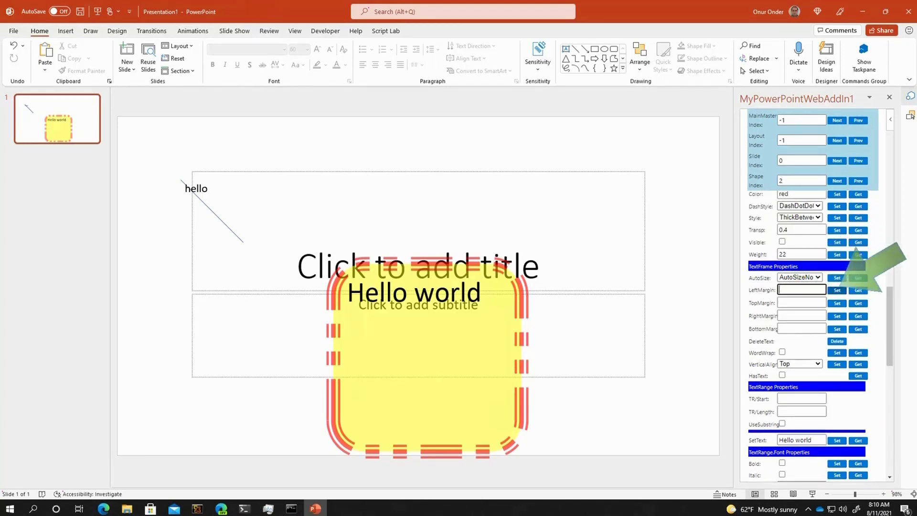
text(60)
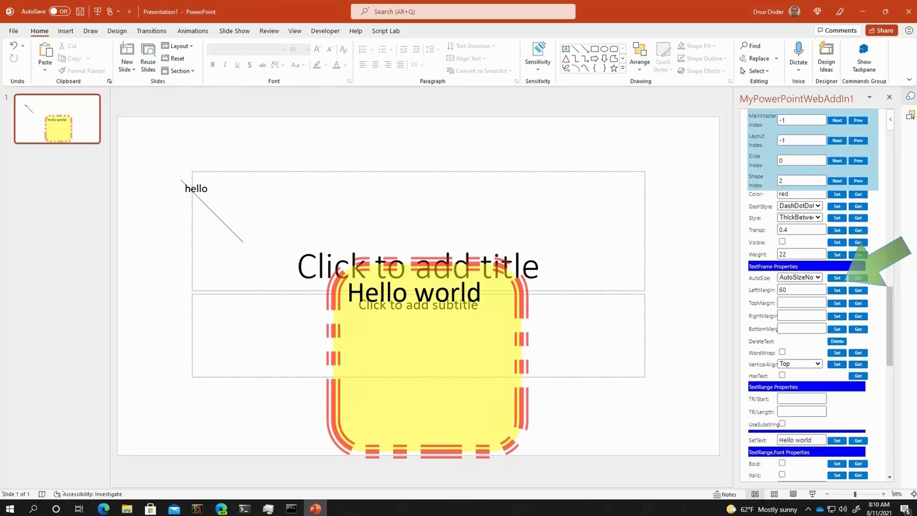
click(837, 290)
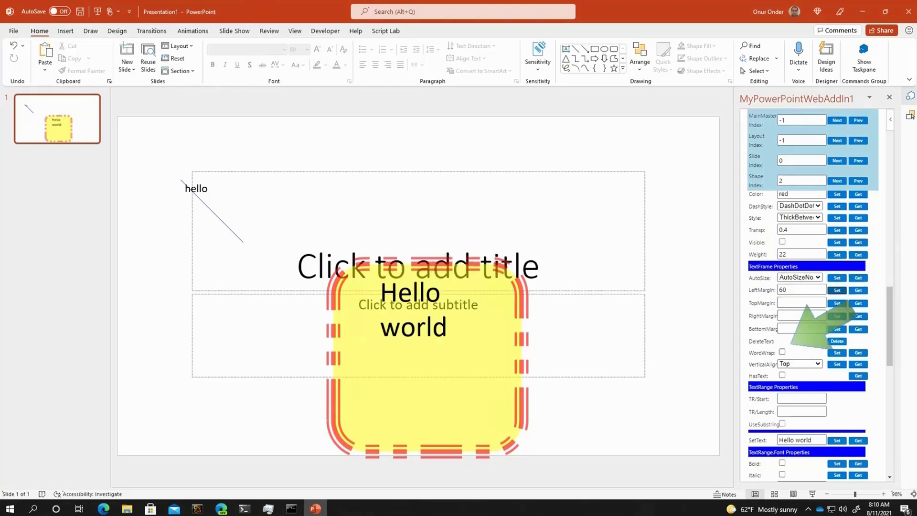
Switch word wrap off and back on for the rounded rectangle's text.
click(782, 352)
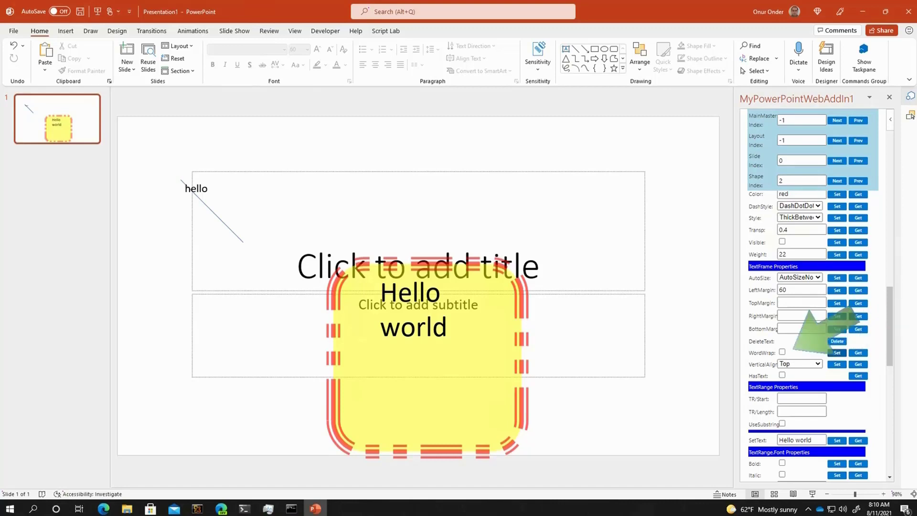
click(837, 352)
click(782, 352)
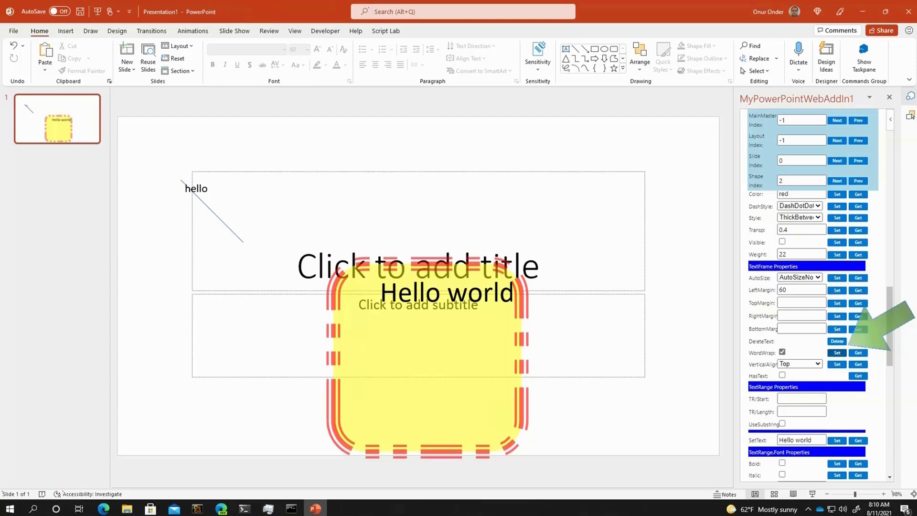
Set the rounded rectangle's text frame to a left margin of 5 and a top margin of 20.
click(837, 302)
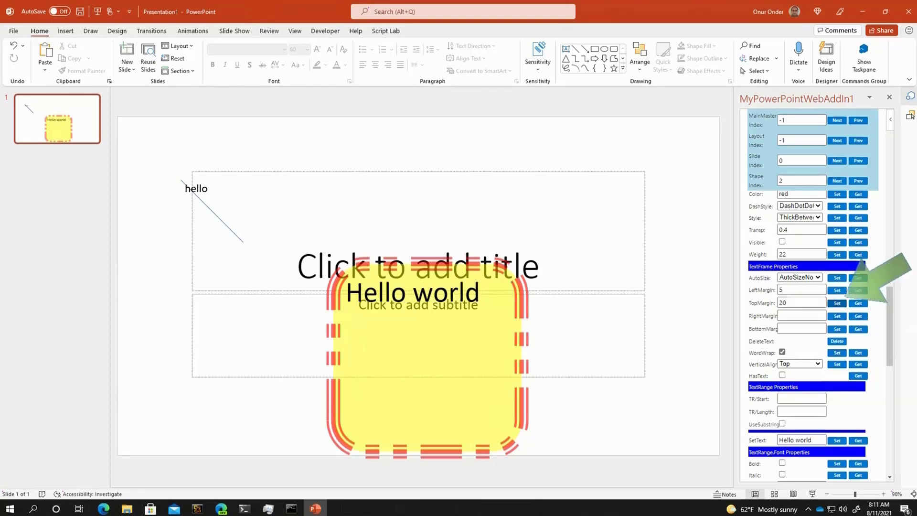
Try Bottom vertical alignment for the rounded rectangle's text and settle on Middle.
scroll(812, 334, down, 2)
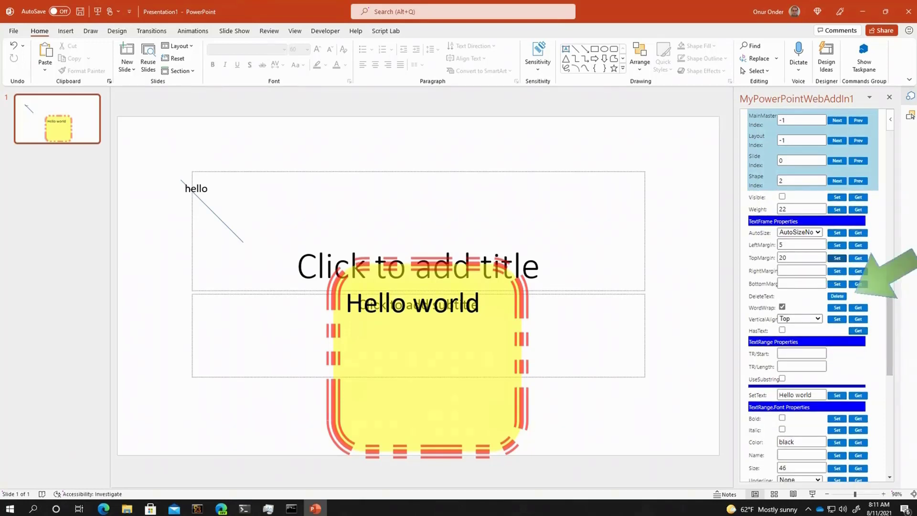
scroll(812, 334, down, 4)
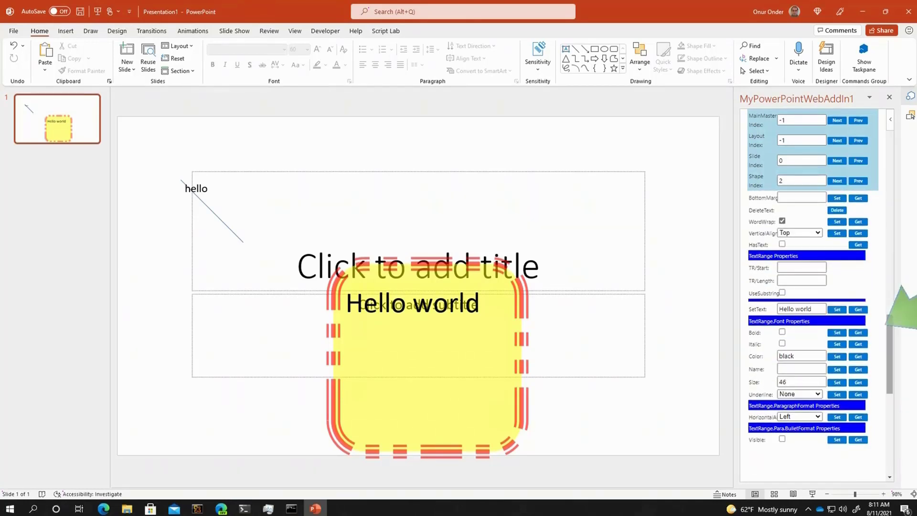
click(803, 231)
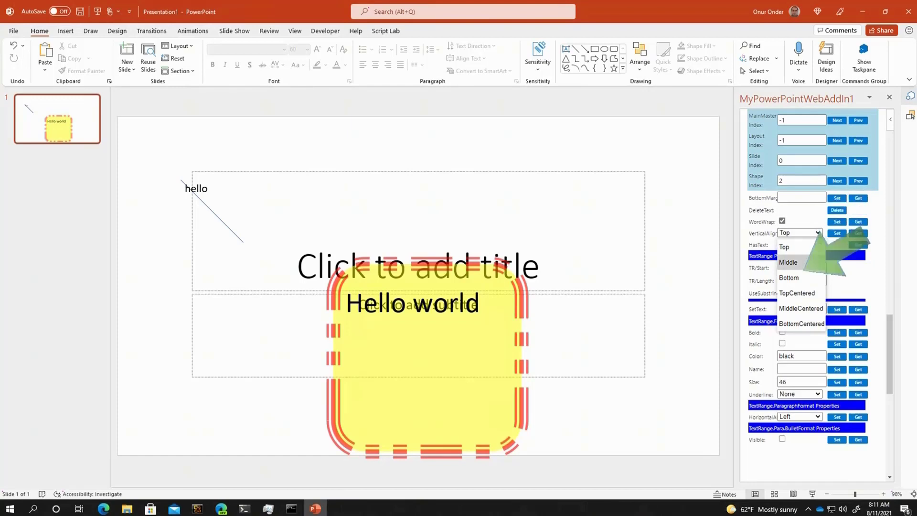
click(789, 278)
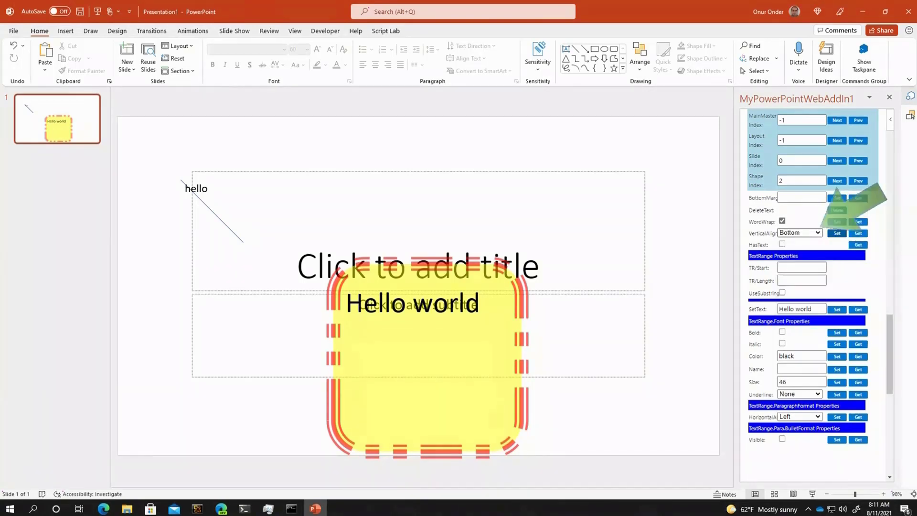
click(837, 233)
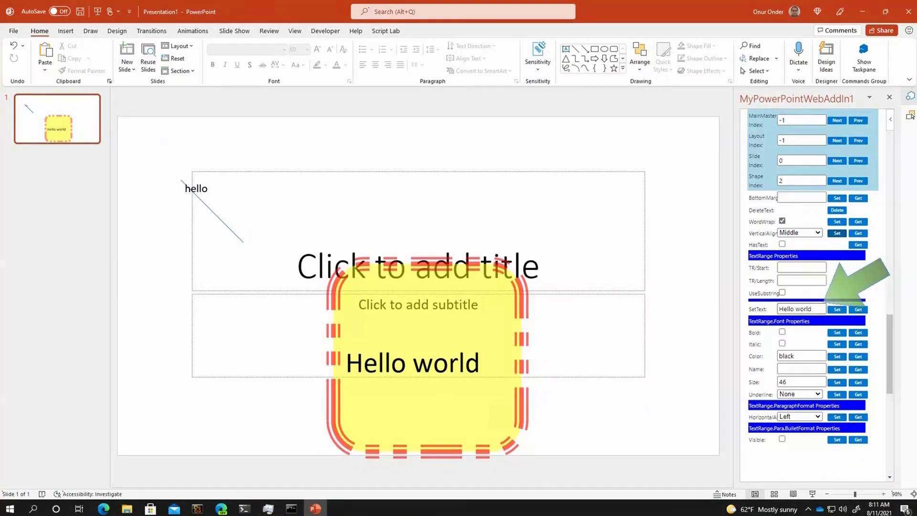
Restrict the text range to a substring starting at 1 with length 3, and retrieve its text.
click(782, 292)
text(1)
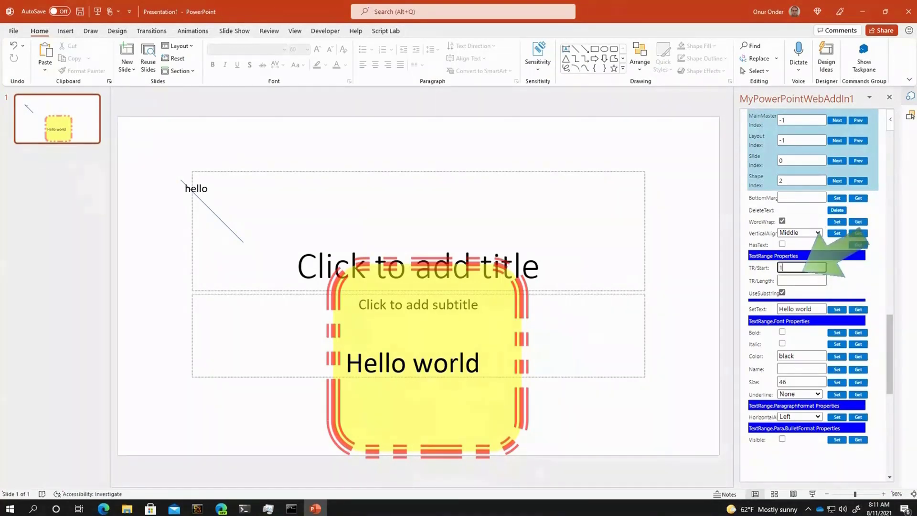
key(Tab)
text(3)
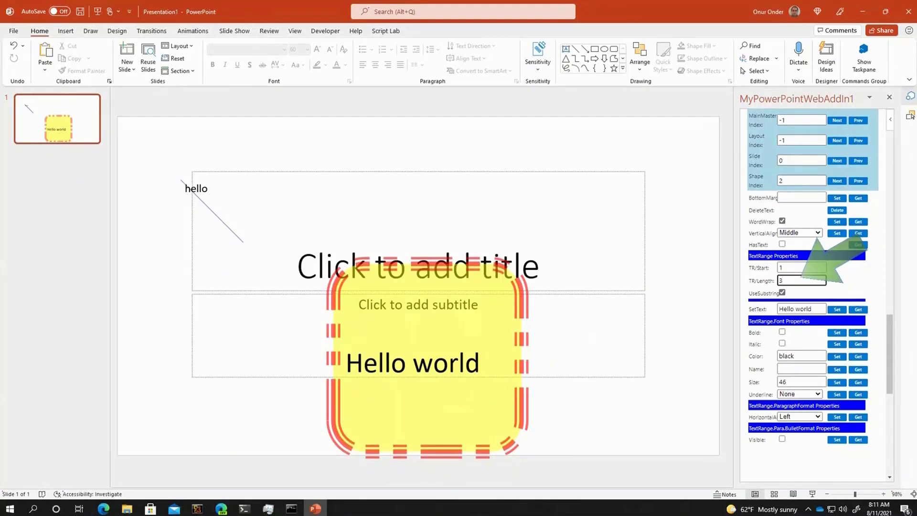
click(856, 308)
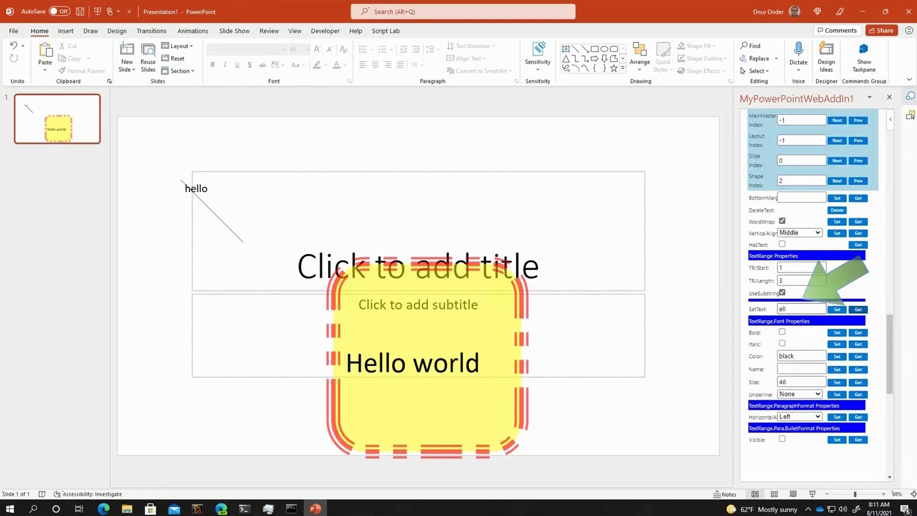
Make the selected substring "ell" of the rounded rectangle's text bold and italic.
click(783, 332)
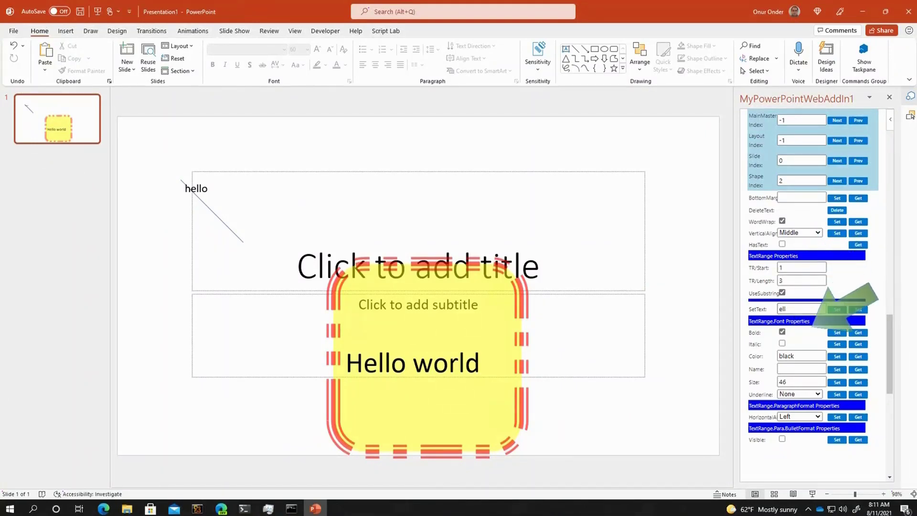
click(836, 333)
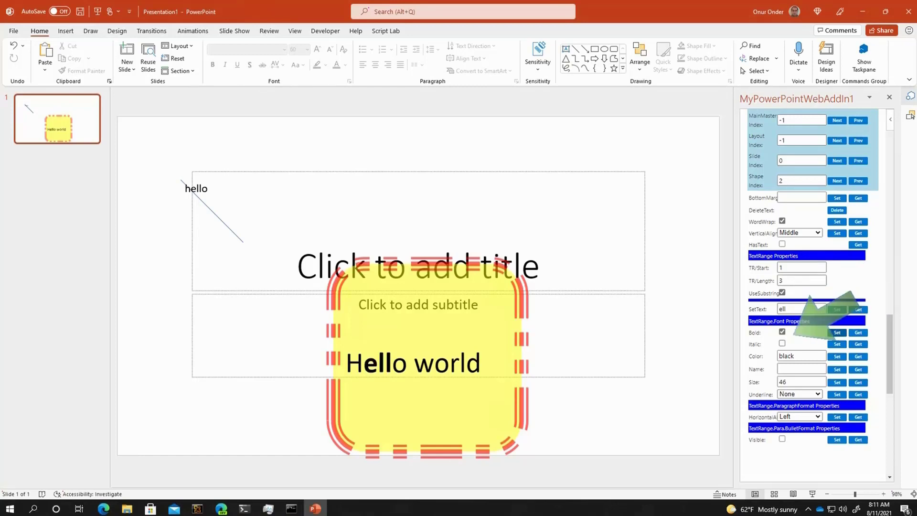
click(782, 343)
click(837, 344)
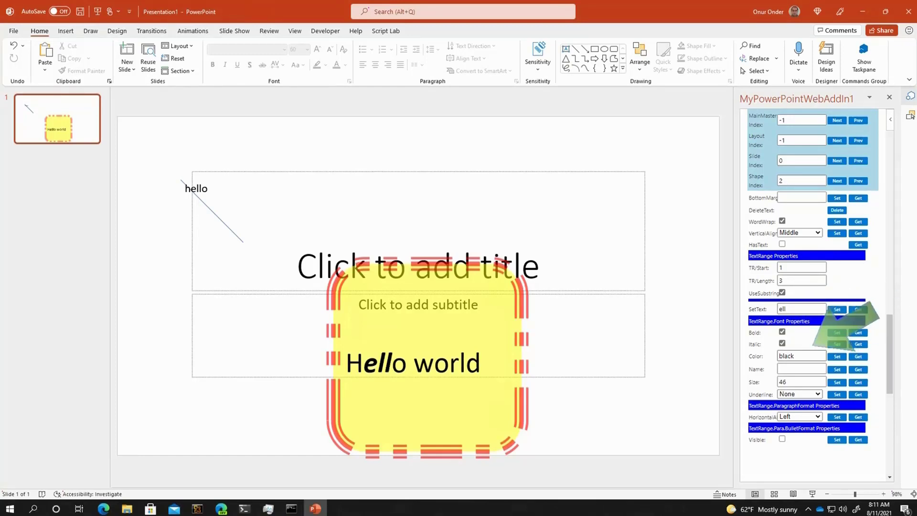
Set the substring's font color to red and its font name to comic sans ms.
double_click(787, 355)
text(red)
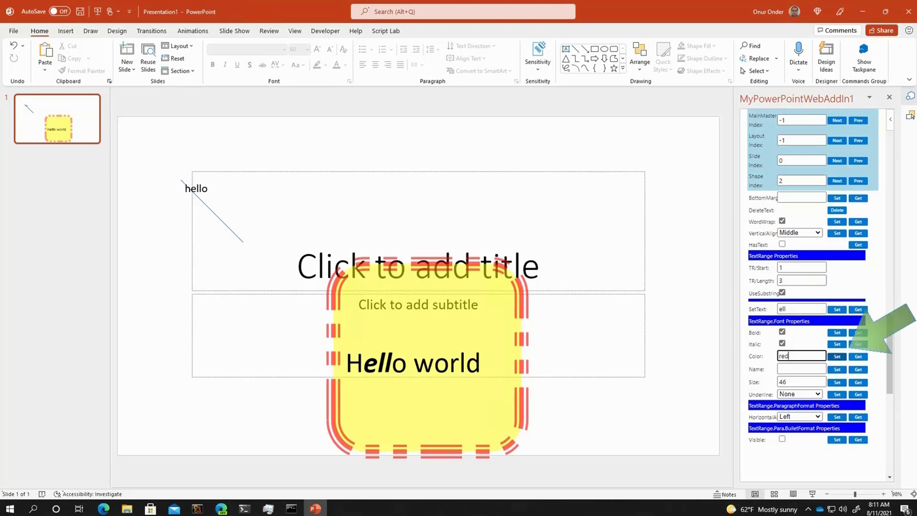
click(836, 357)
click(801, 369)
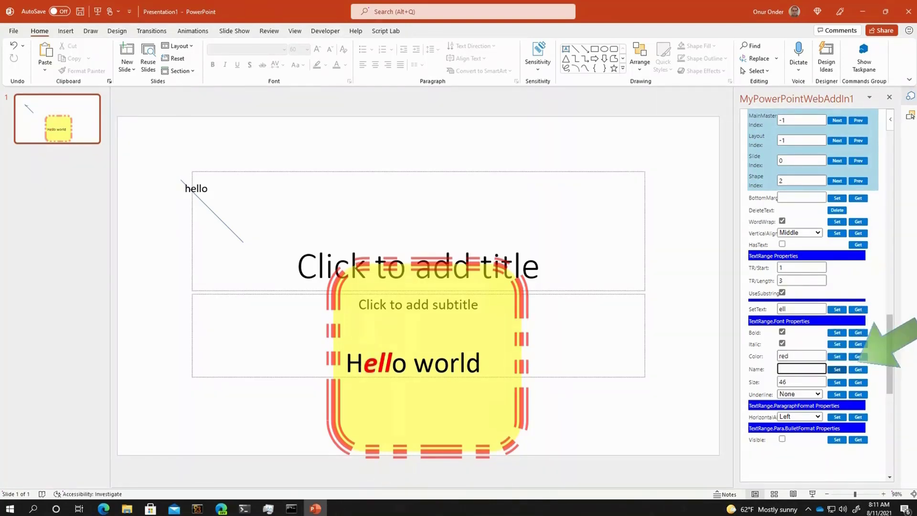
click(858, 369)
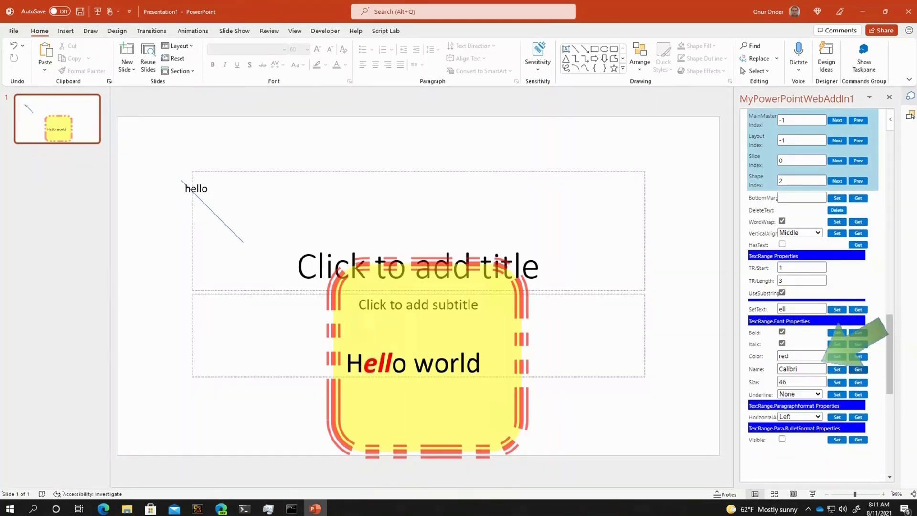
text(comic sans ms)
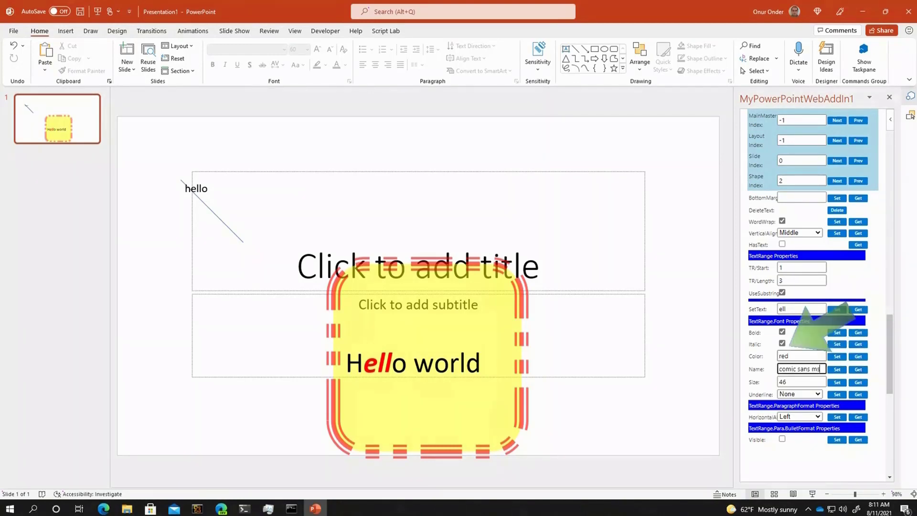
click(837, 370)
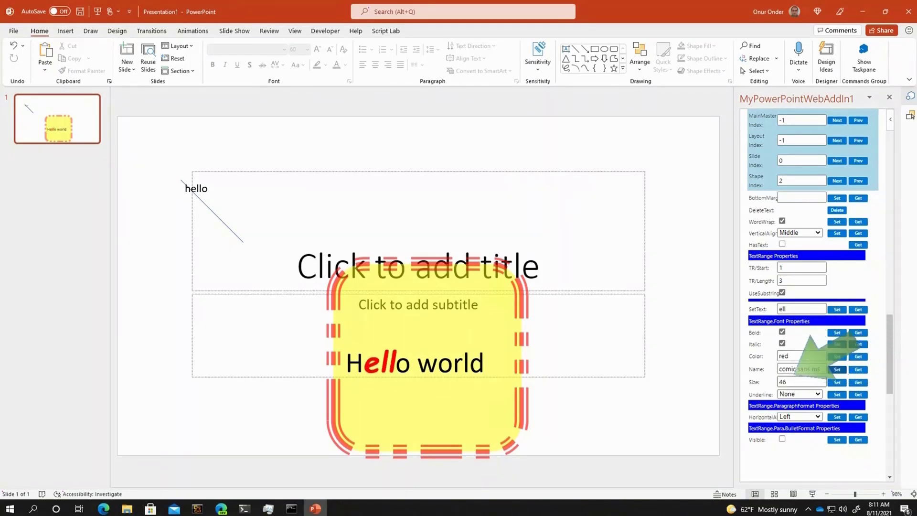
Set the substring's font size to 66 and apply a DashLongHeavy underline.
double_click(784, 382)
text(66)
click(838, 382)
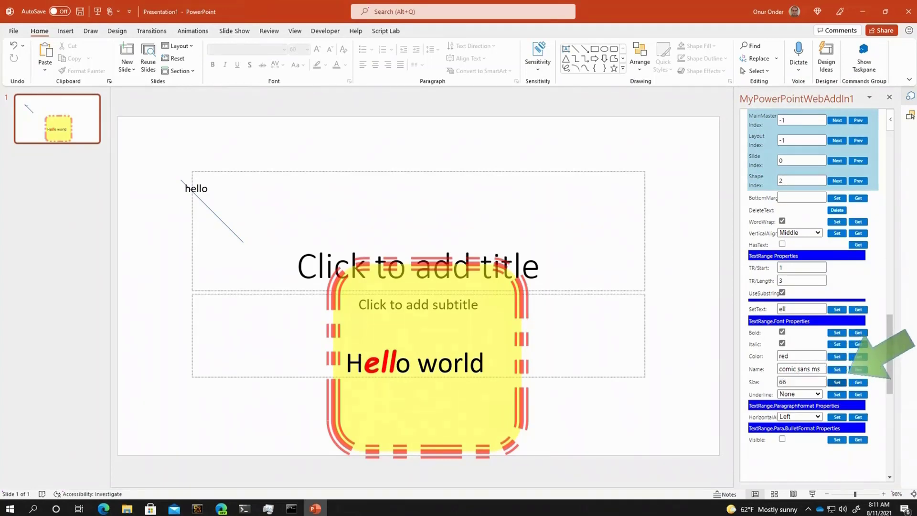
click(837, 382)
click(800, 394)
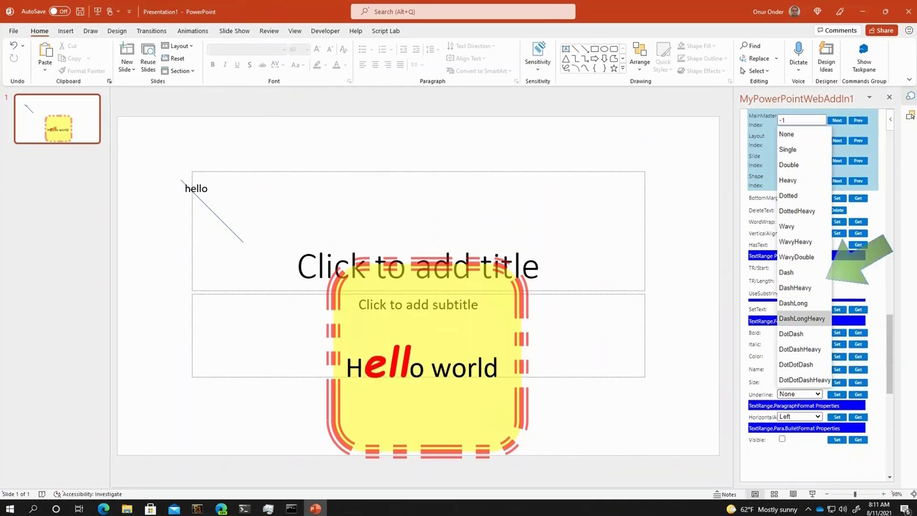
click(802, 318)
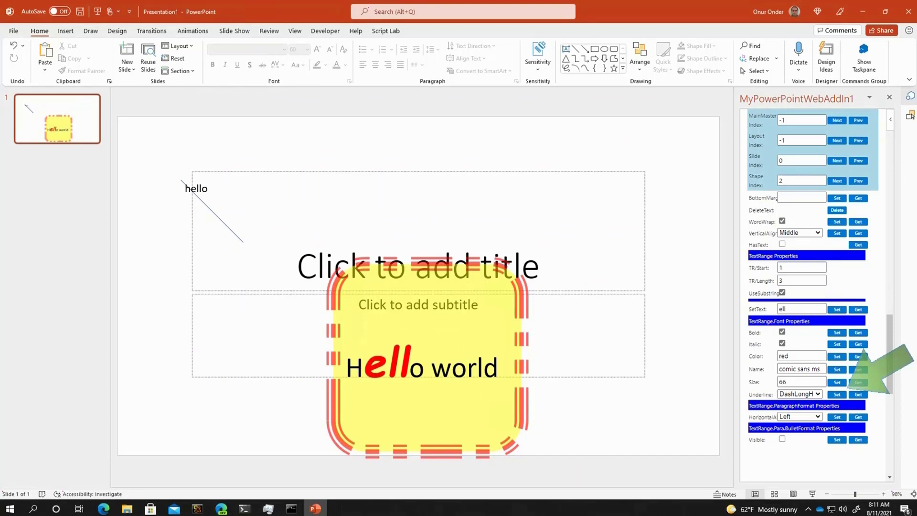
click(837, 394)
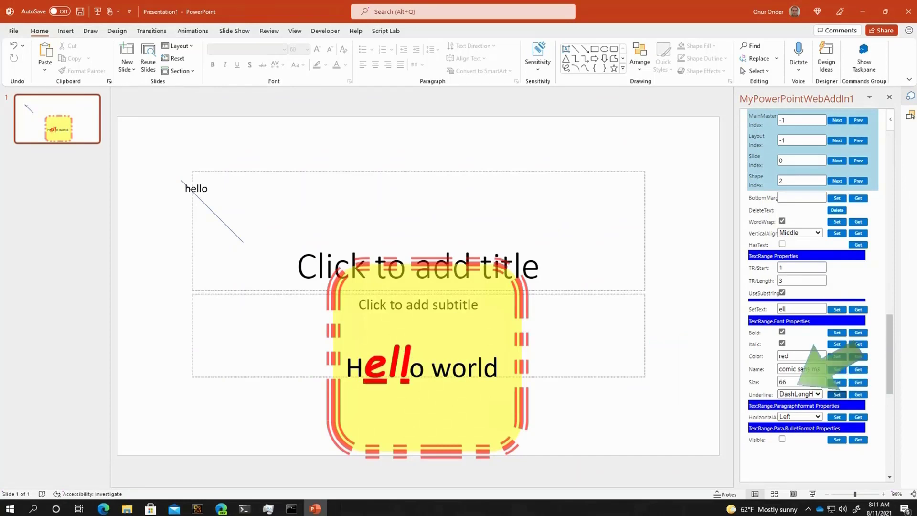
Set the horizontal alignment of the rounded rectangle's paragraph to Right.
click(799, 233)
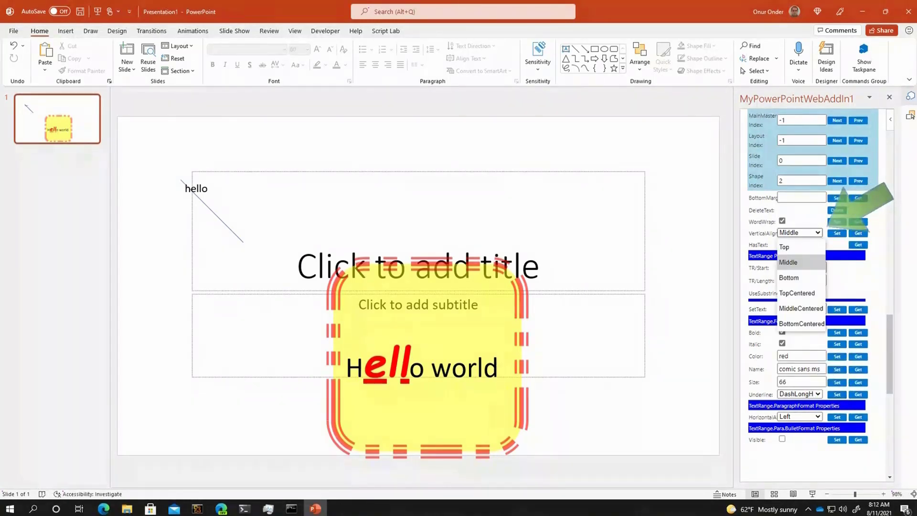
click(819, 232)
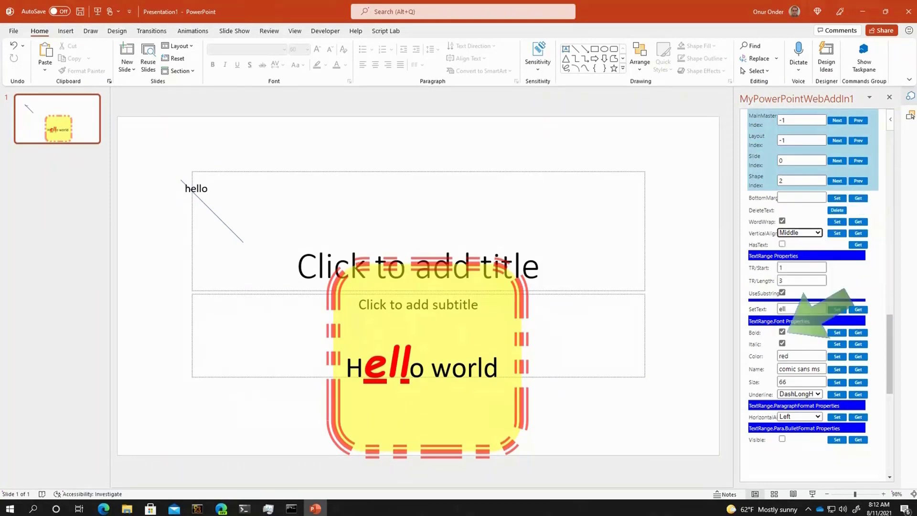
click(799, 417)
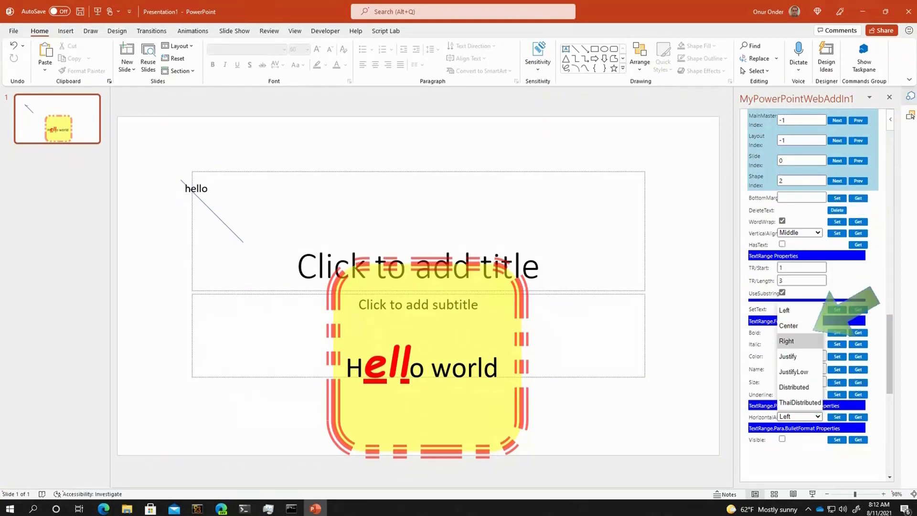
click(808, 341)
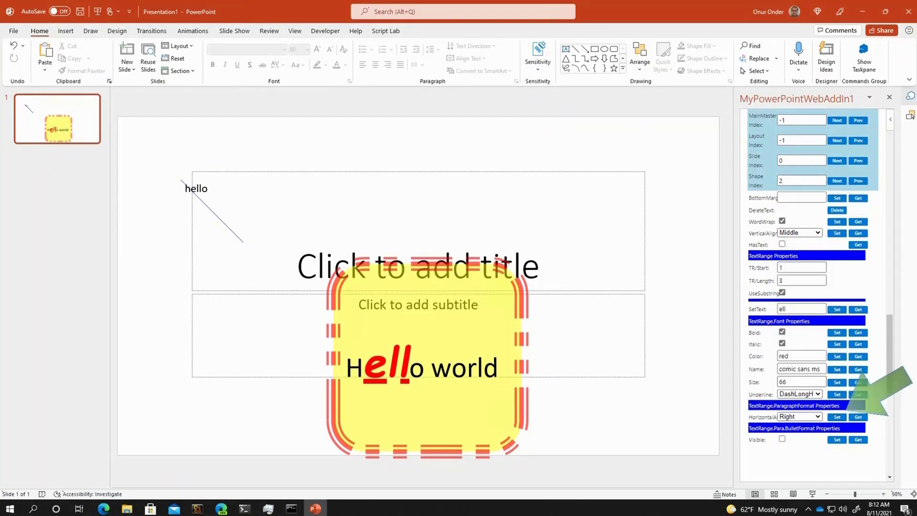
click(837, 416)
Try a visible bullet on the rounded rectangle's paragraph and hide it again.
click(782, 438)
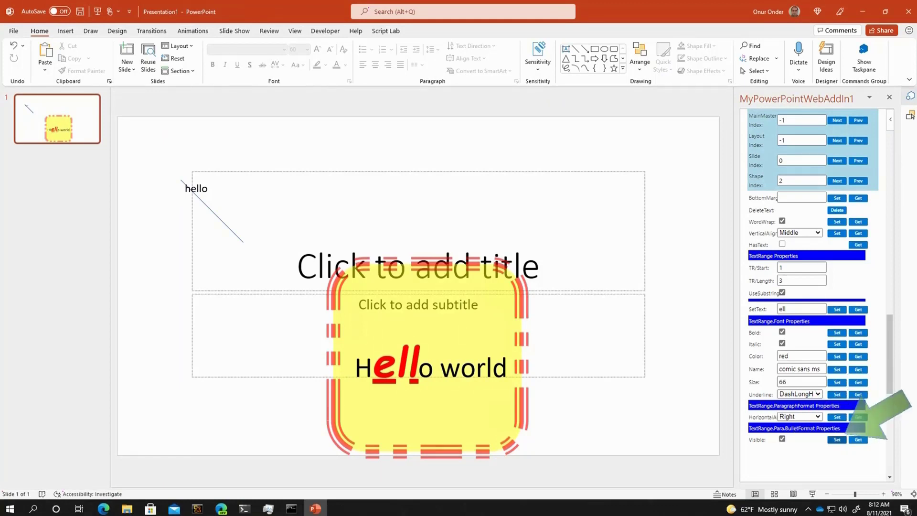
click(836, 439)
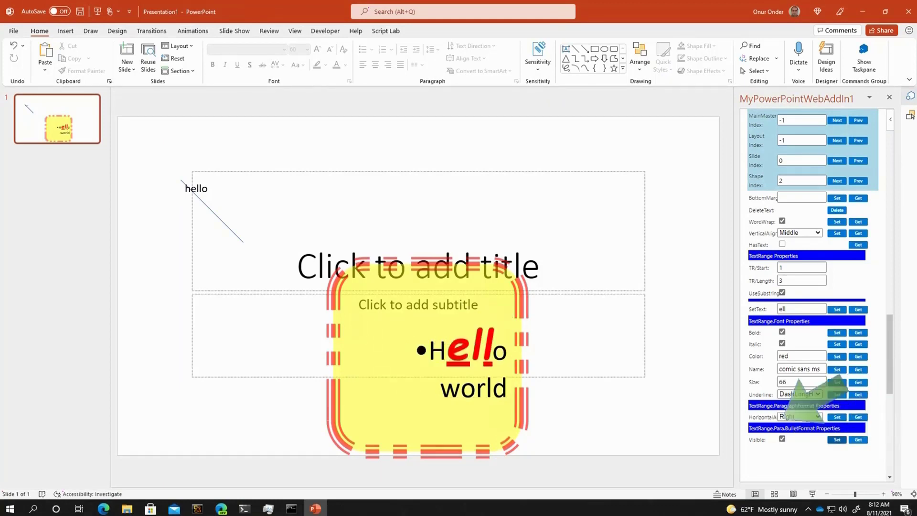
click(781, 438)
click(836, 439)
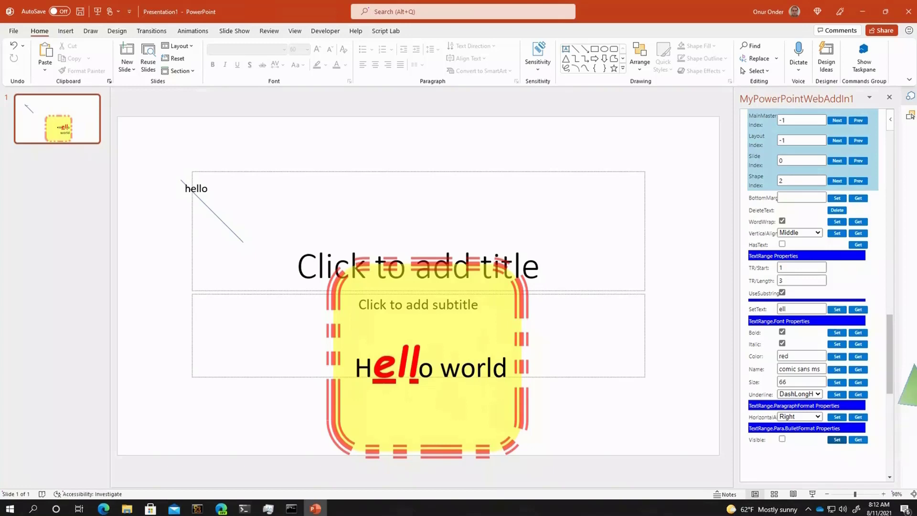
Generate the sample slides with PrepareSlides and open slide 6.
scroll(812, 296, up, 15)
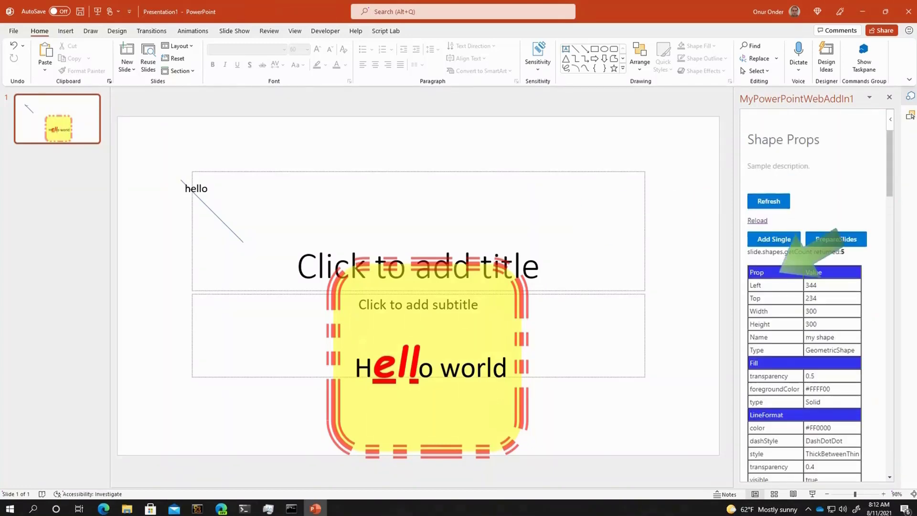
scroll(812, 296, down, 3)
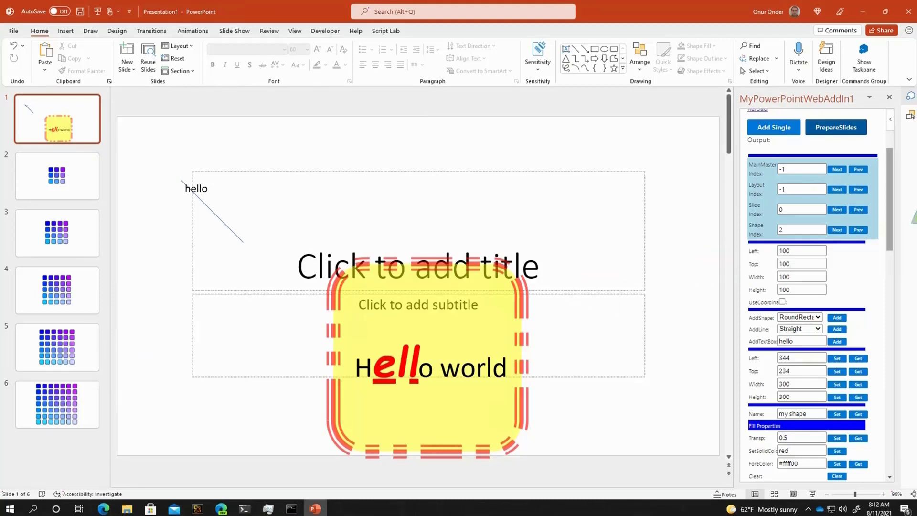
drag(890, 233, 901, 234)
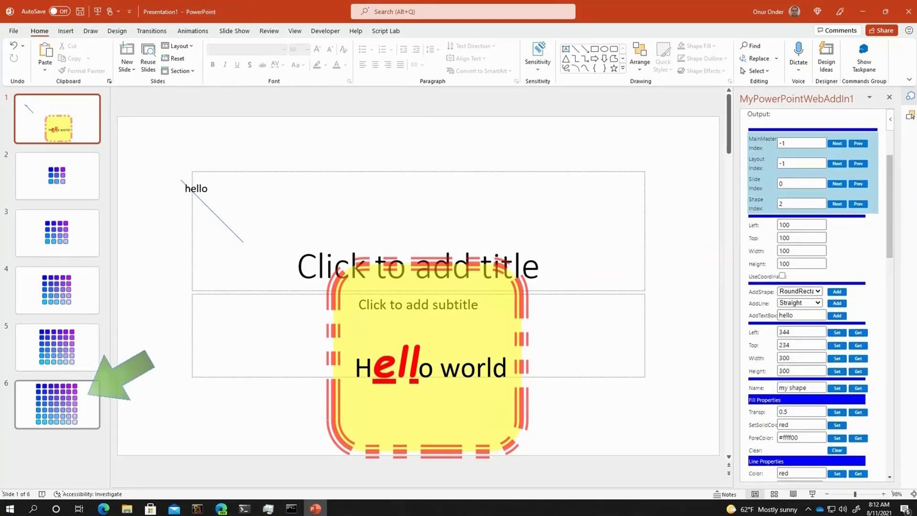
click(88, 394)
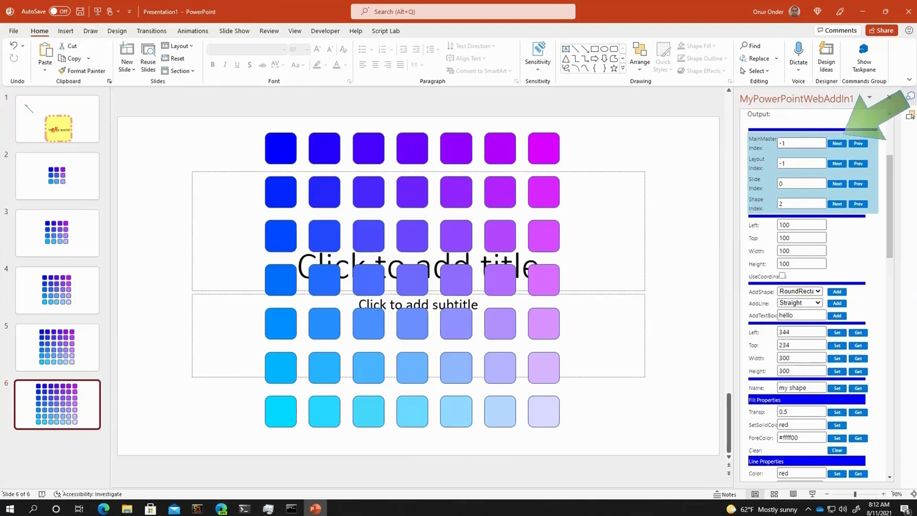
Add a Star5 shape to the main master with index 0, using coordinates 100, 100 and a size of 100 by 100.
click(841, 142)
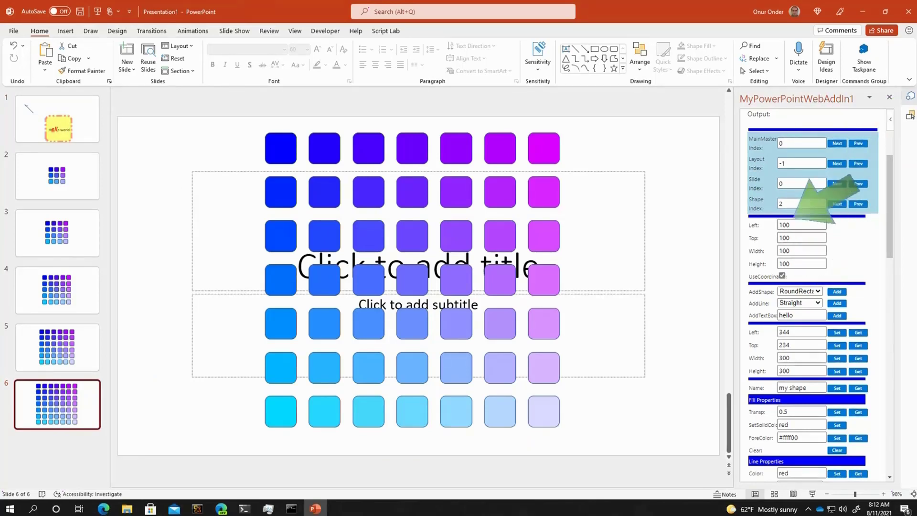
click(812, 291)
click(801, 138)
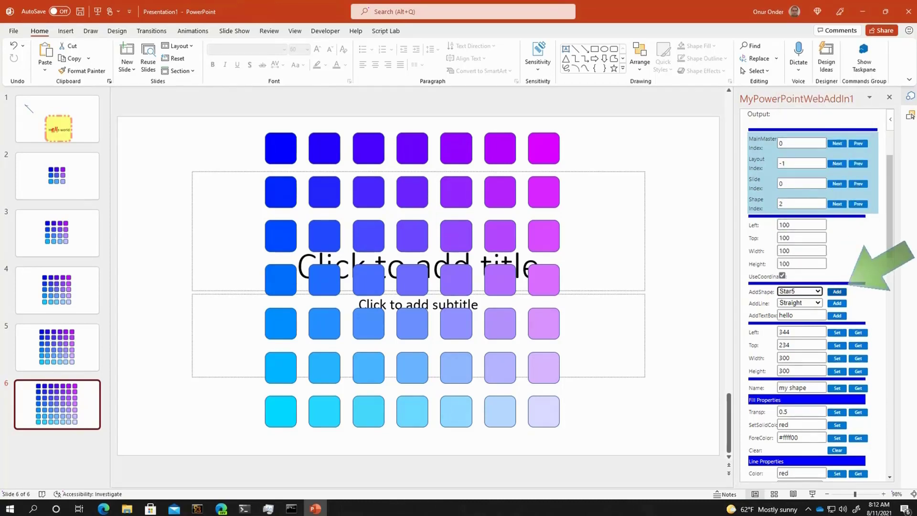
click(837, 291)
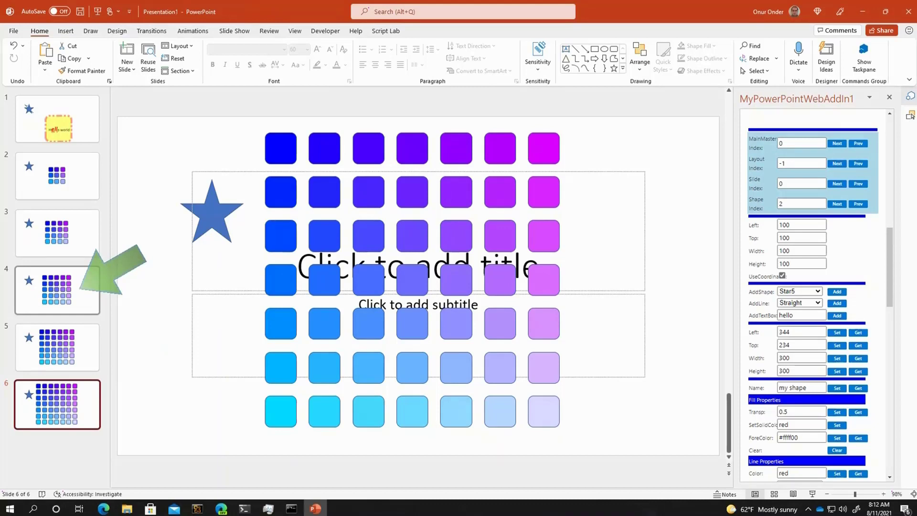
Open slide 4 and add a Hexagon with a left coordinate of 200 to the master's layout with index 1.
click(80, 289)
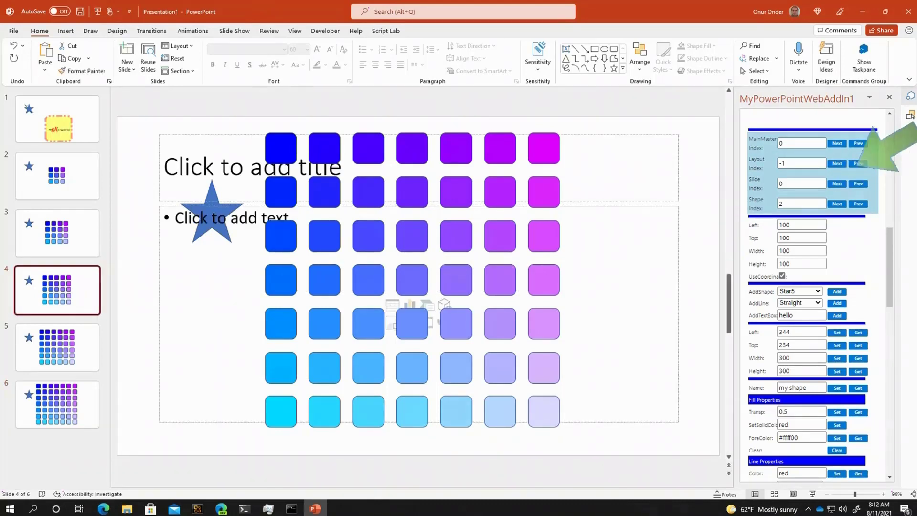
click(837, 163)
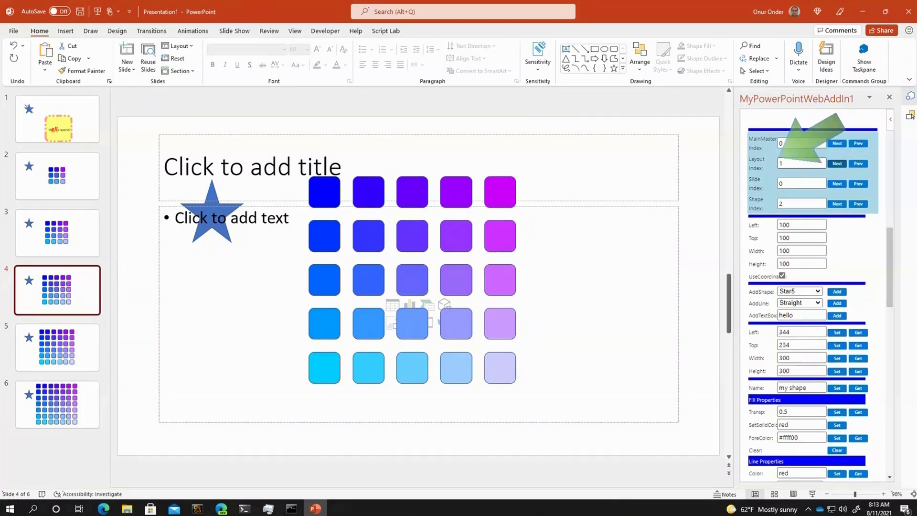
click(800, 291)
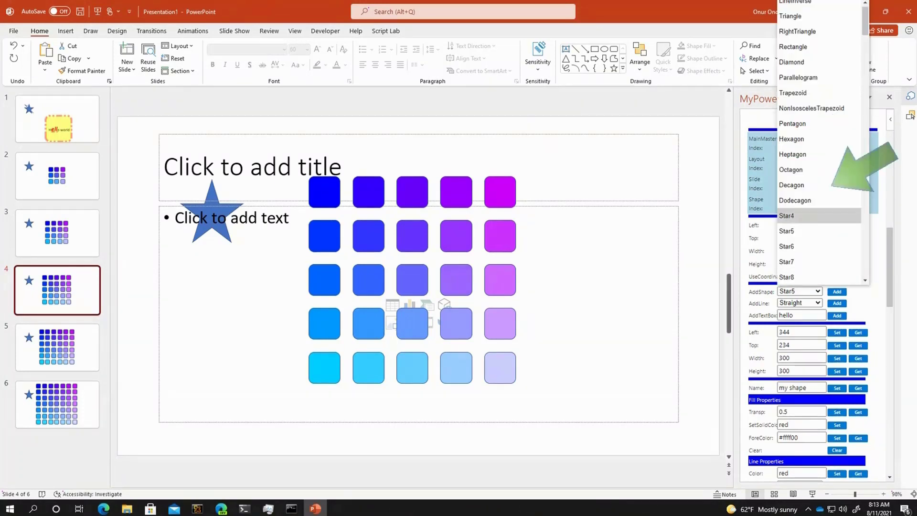
click(807, 151)
drag(784, 224, 778, 223)
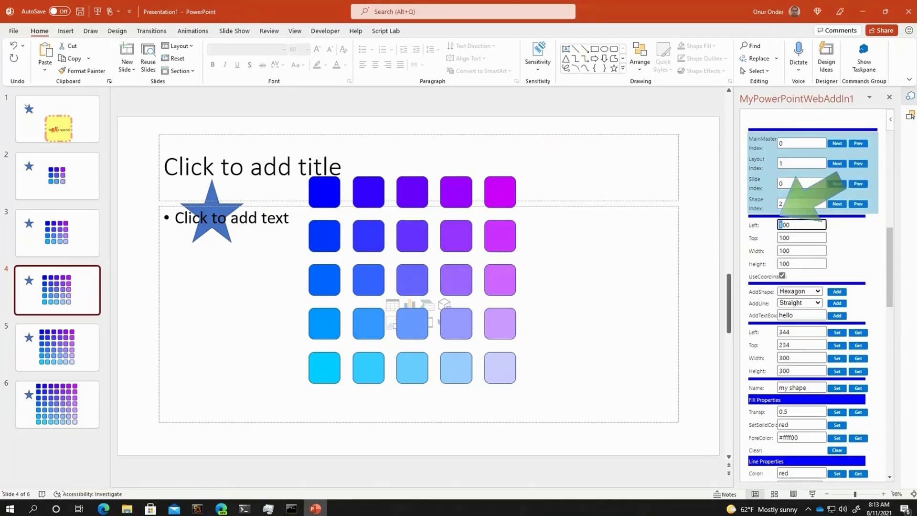
text(2)
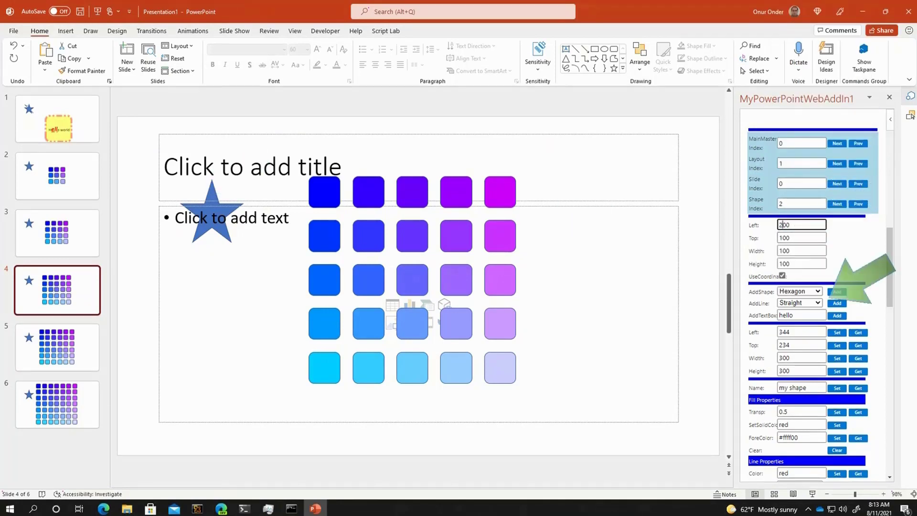
click(837, 291)
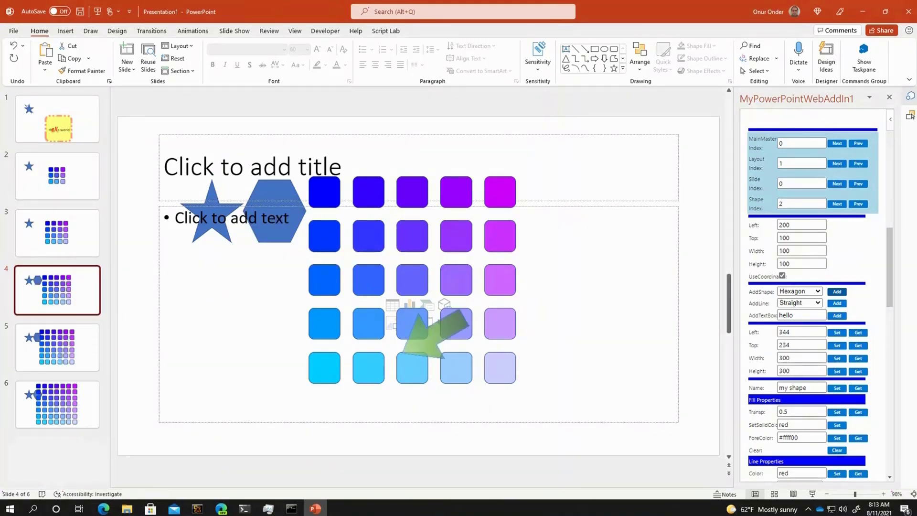
Inspect the added shapes in Slide Master view and close the master view again.
click(294, 31)
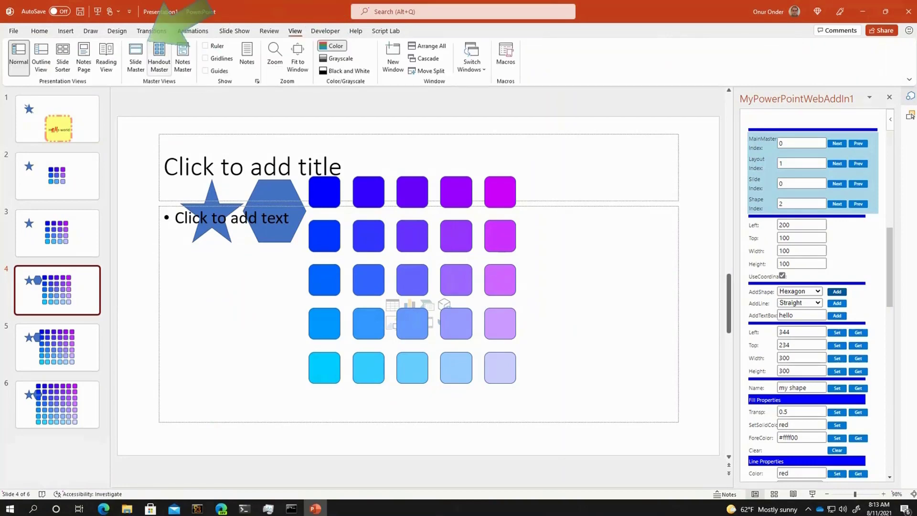
click(135, 58)
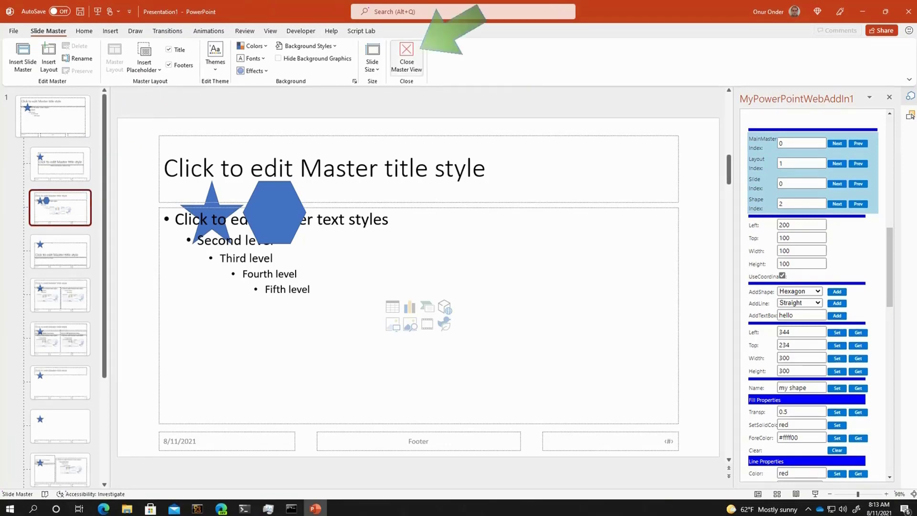
click(419, 50)
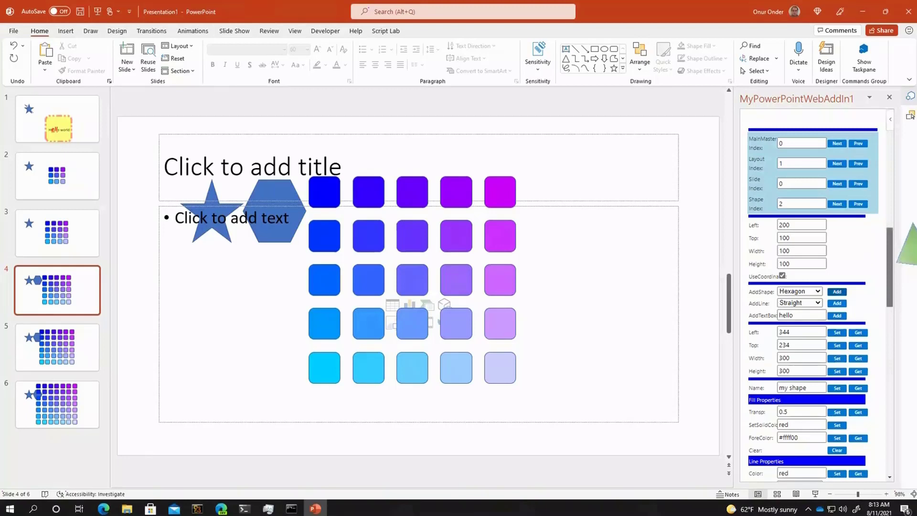
Advance the shape index to 5 for the layout and retrieve that shape's name.
scroll(812, 287, up, 1)
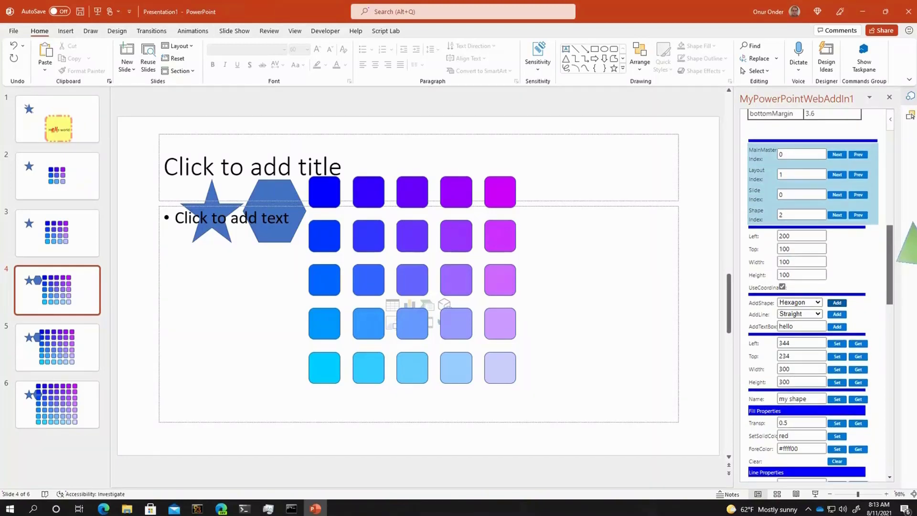
scroll(812, 296, down, 1)
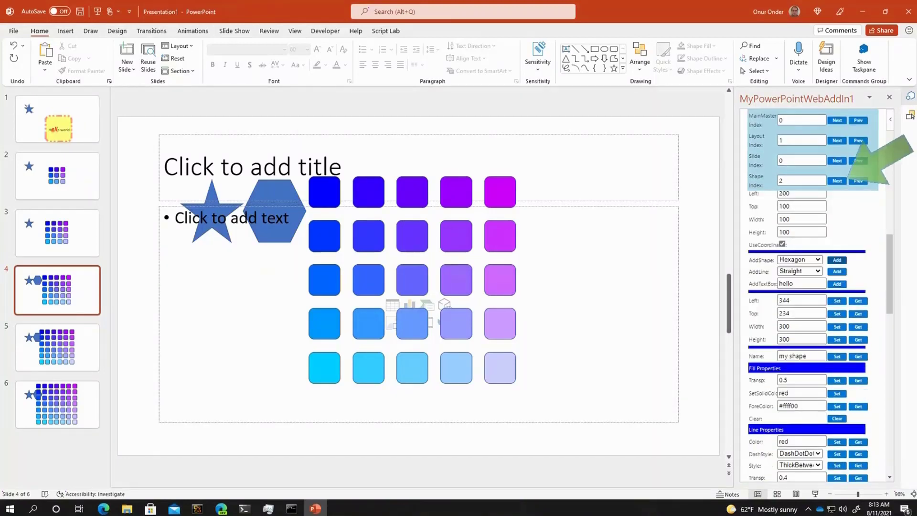
click(841, 181)
click(841, 181)
click(841, 181)
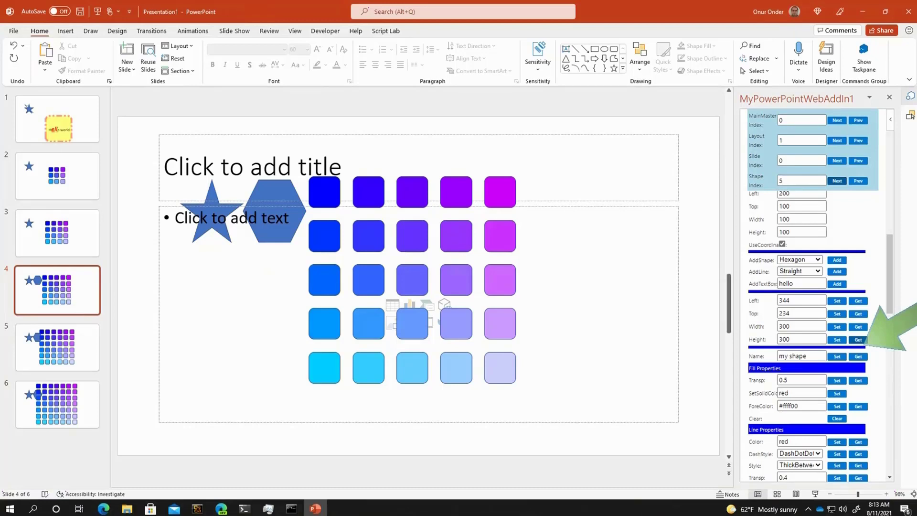
click(859, 356)
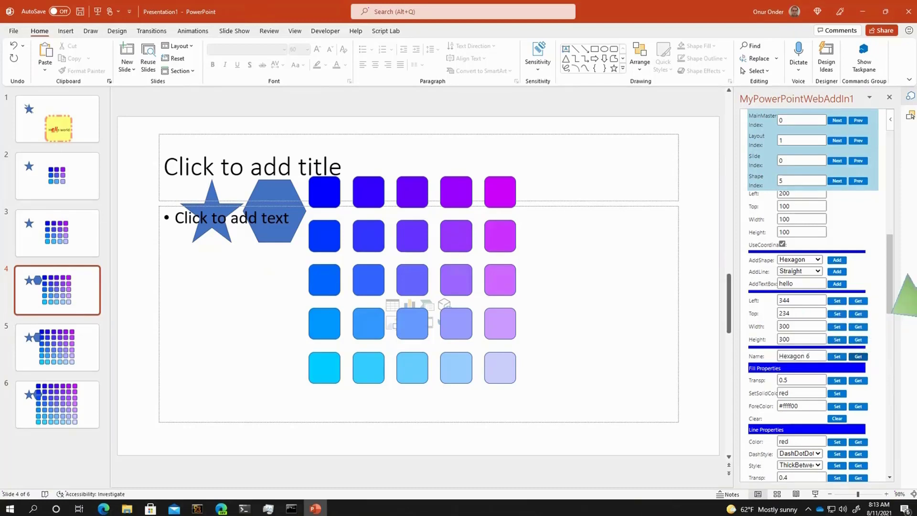
Set the layout hexagon's text to "text" with the substring option turned off.
scroll(807, 335, down, 10)
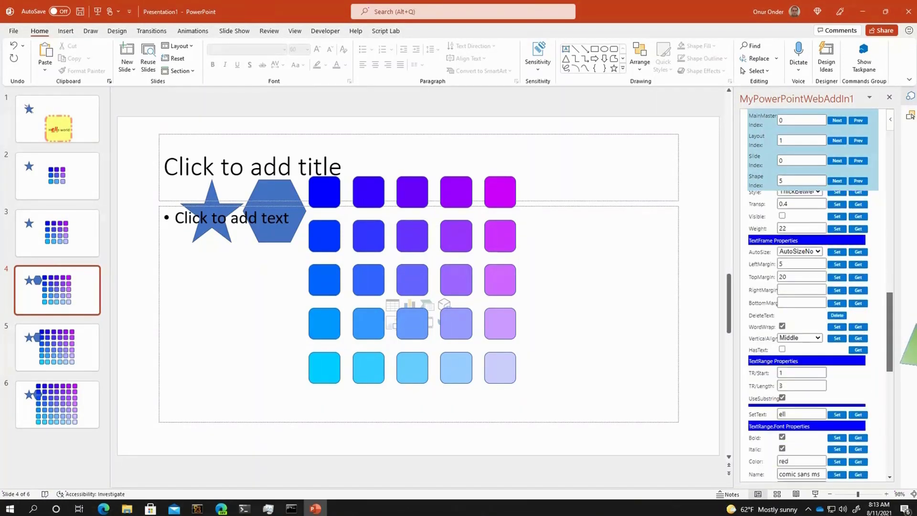
double_click(788, 362)
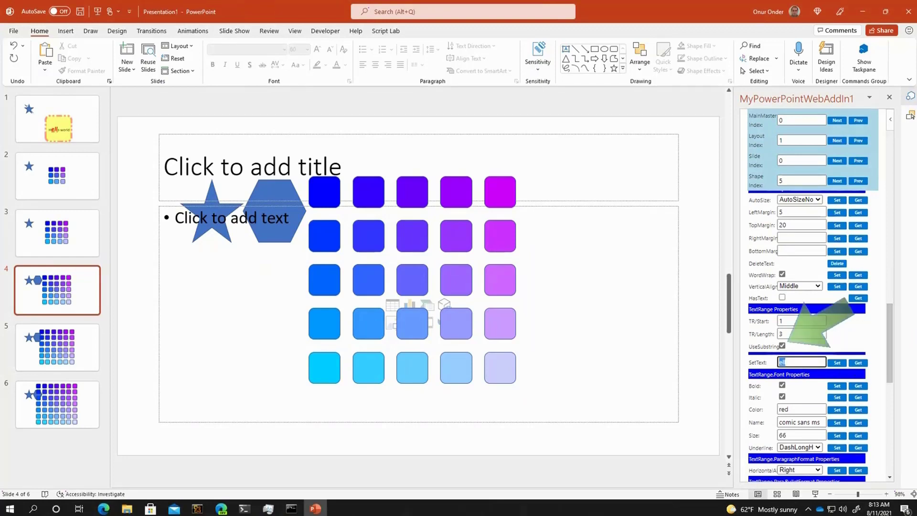
text(text)
key(Tab)
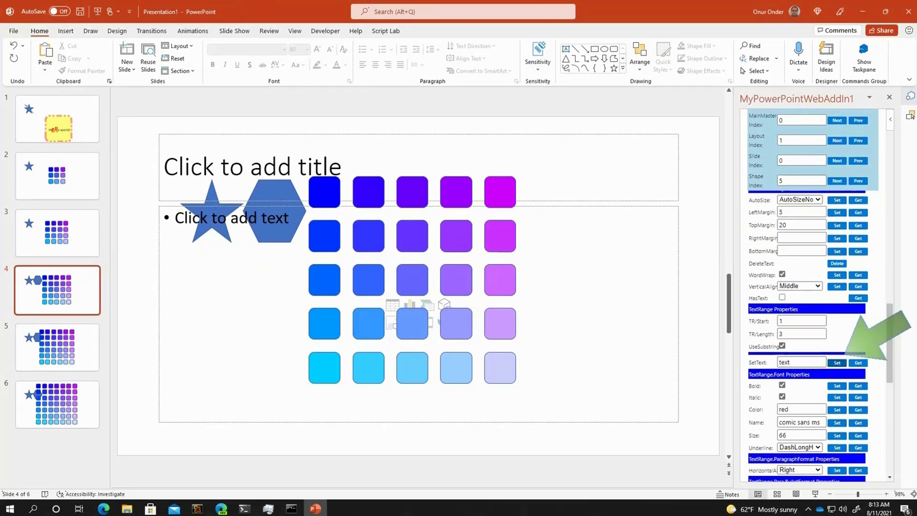
click(782, 345)
click(839, 362)
click(837, 362)
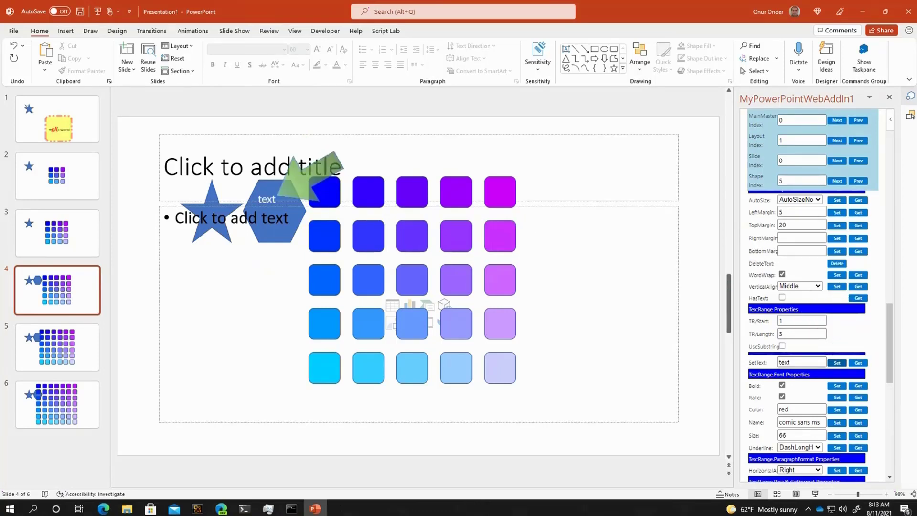